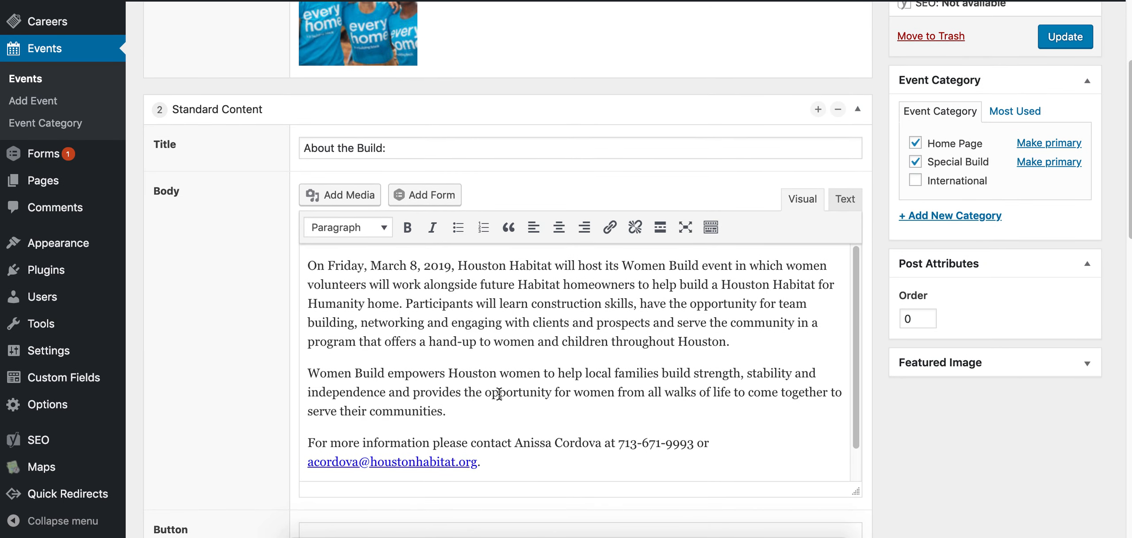
Review the Women Build event's body text and its Single Event date, time, location and address fields
{"action": "scroll", "coordinate": [461, 404], "scroll_direction": "down", "scroll_amount": 1}
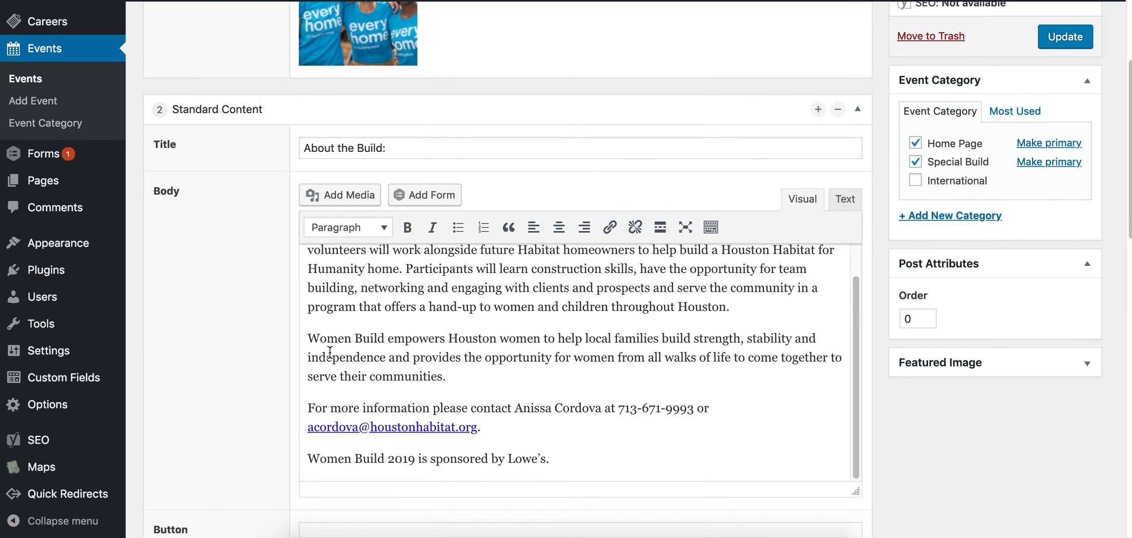
{"action": "scroll", "coordinate": [292, 332], "scroll_direction": "down", "scroll_amount": 15}
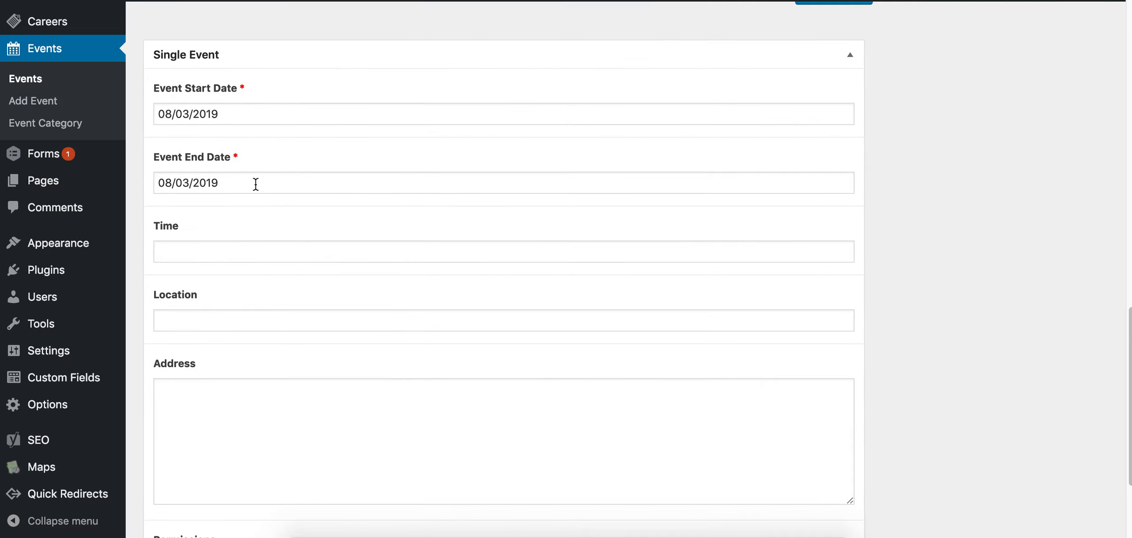
{"action": "scroll", "coordinate": [285, 172], "scroll_direction": "down", "scroll_amount": 1}
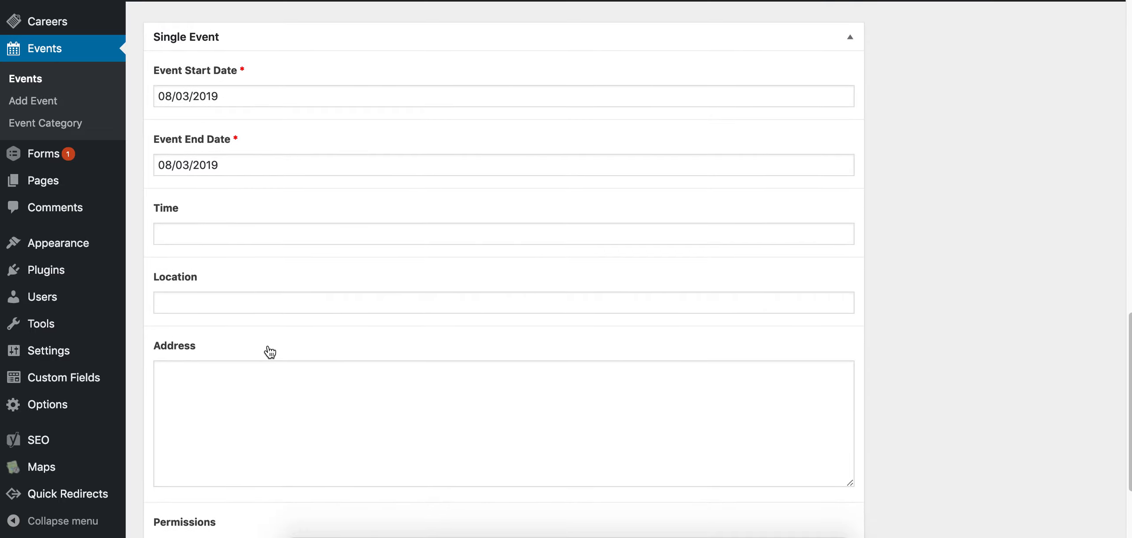
{"action": "scroll", "coordinate": [267, 348], "scroll_direction": "down", "scroll_amount": 4}
{"action": "scroll", "coordinate": [269, 345], "scroll_direction": "up", "scroll_amount": 10}
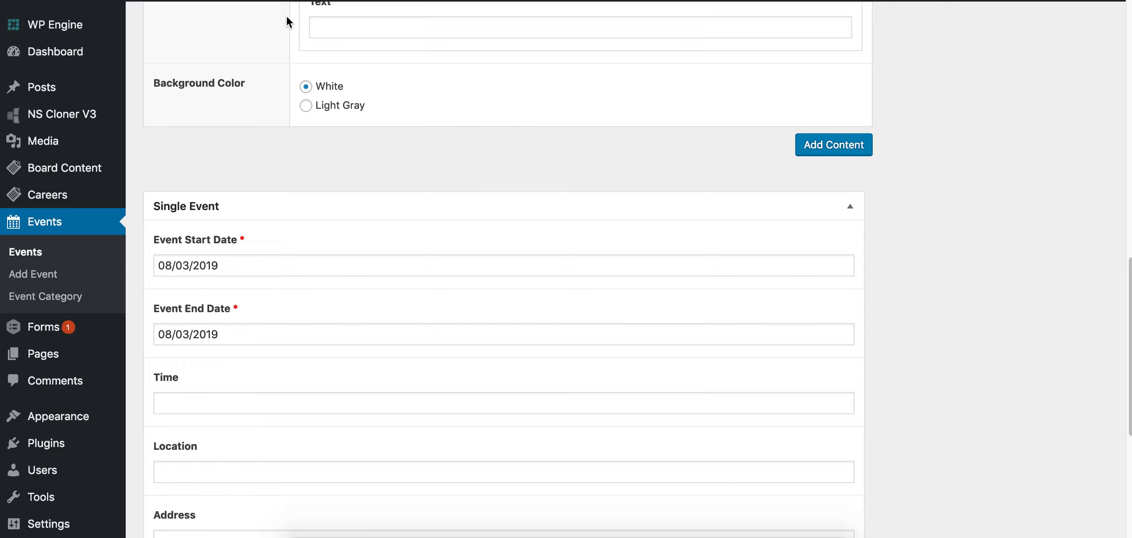
{"action": "scroll", "coordinate": [321, 1], "scroll_direction": "up", "scroll_amount": 20}
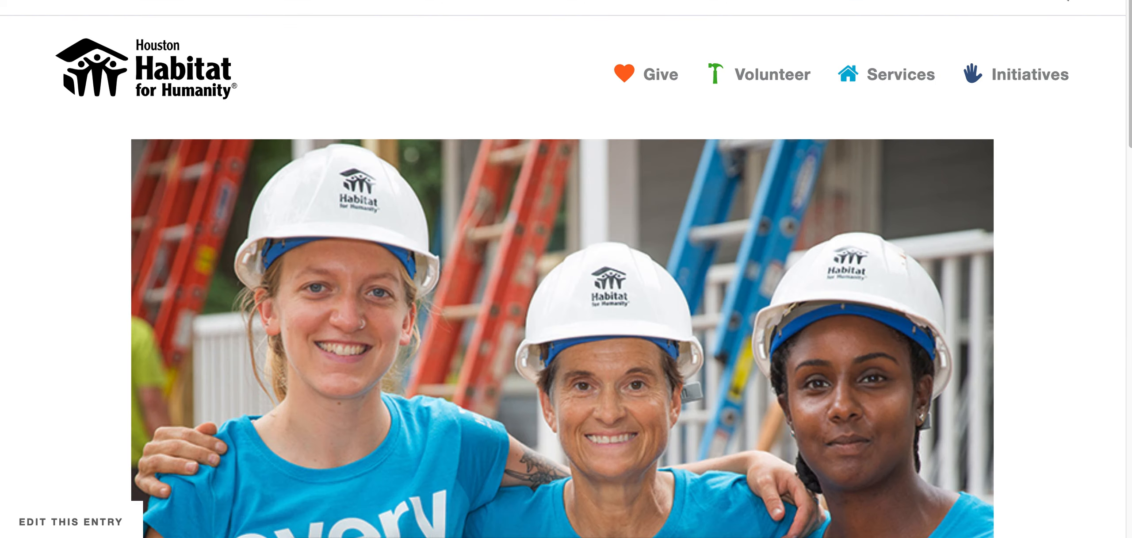
Look through the public Women Build page, from the large image to the About the Build text
{"action": "scroll", "coordinate": [421, 206], "scroll_direction": "down", "scroll_amount": 6}
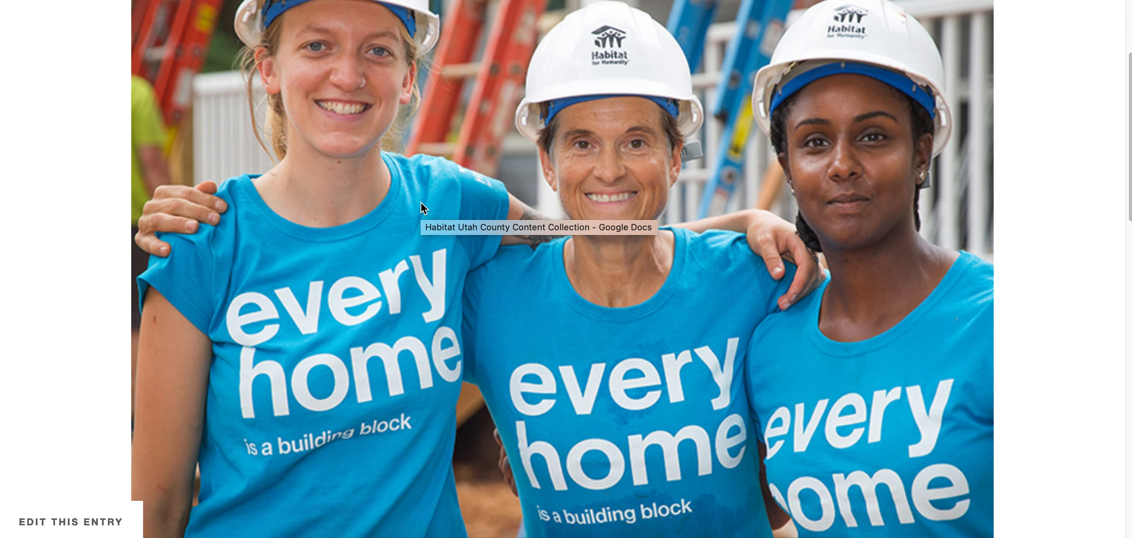
{"action": "scroll", "coordinate": [421, 202], "scroll_direction": "down", "scroll_amount": 20}
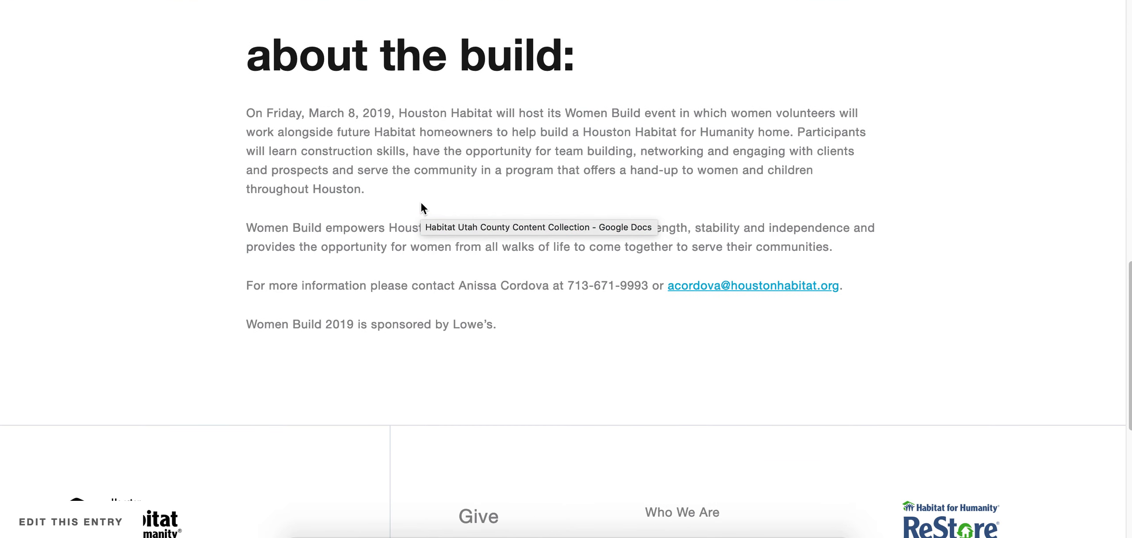
{"action": "scroll", "coordinate": [421, 202], "scroll_direction": "up", "scroll_amount": 20}
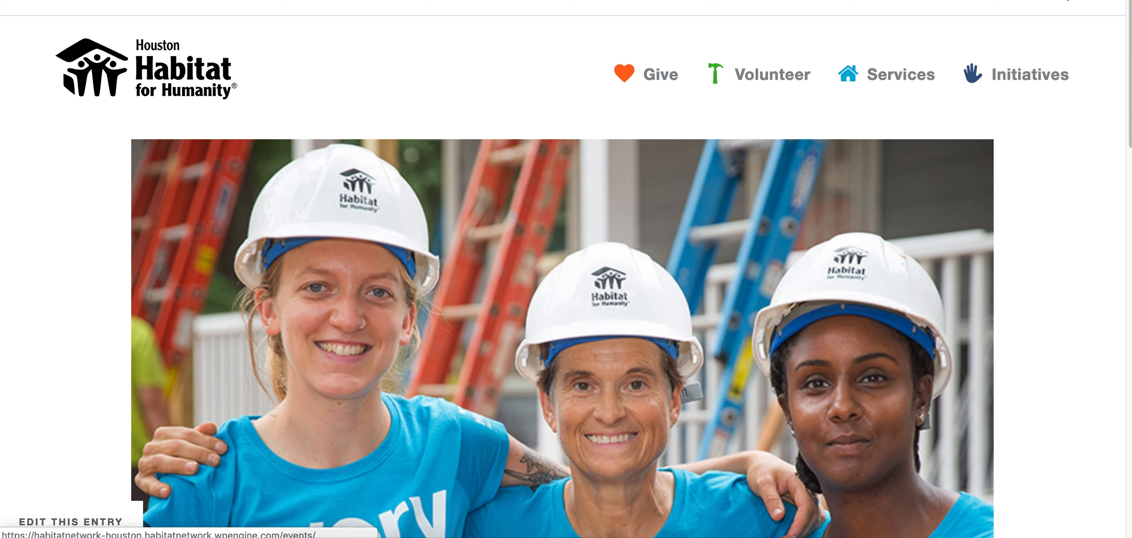
Browse the website's events listing, view the Women Build event details and look over that page
{"action": "left_click", "coordinate": [670, 2]}
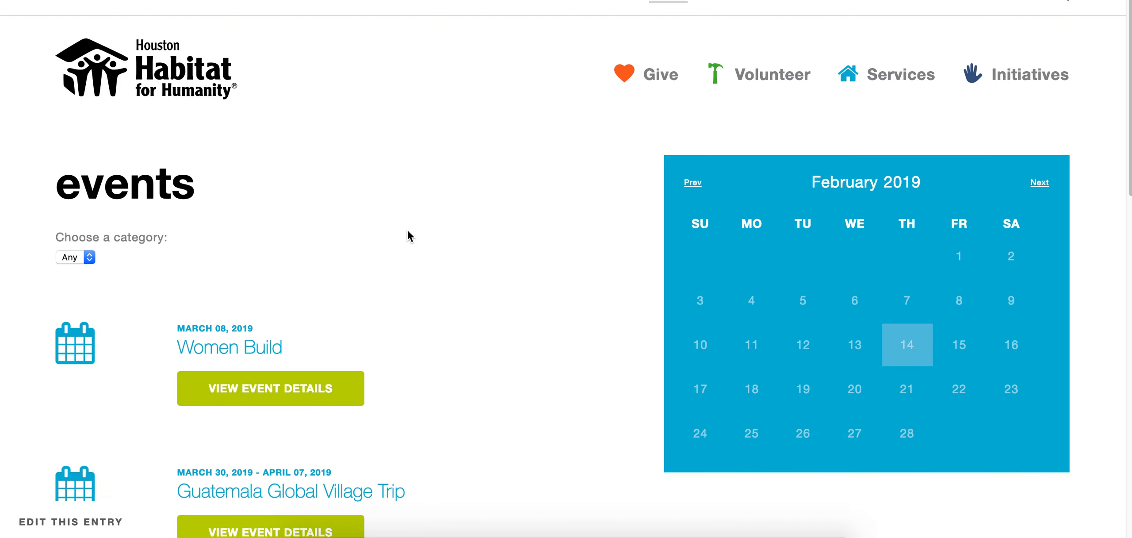
{"action": "scroll", "coordinate": [407, 235], "scroll_direction": "down", "scroll_amount": 1}
{"action": "scroll", "coordinate": [410, 235], "scroll_direction": "down", "scroll_amount": 5}
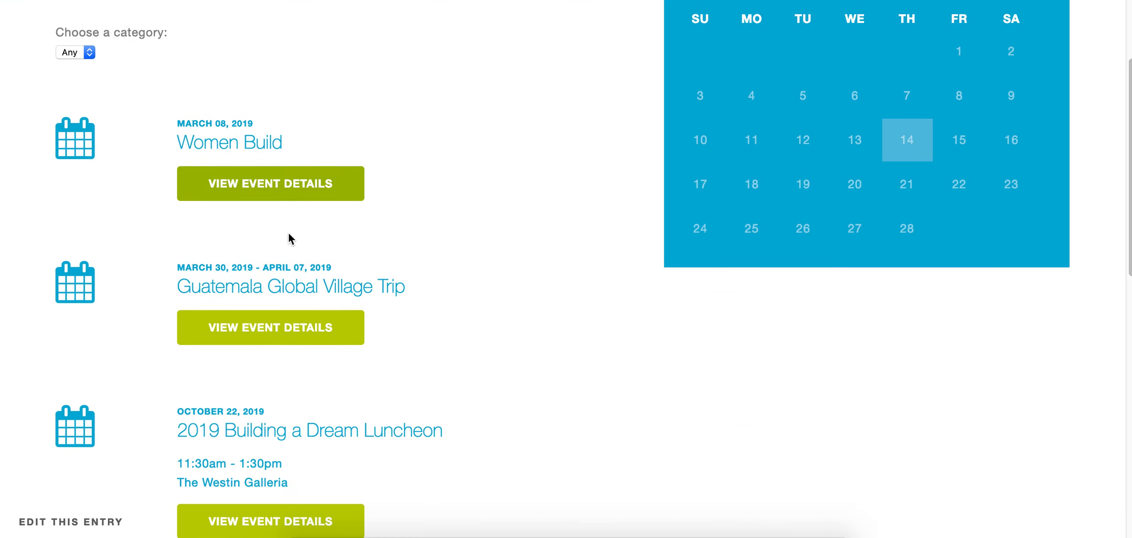
{"action": "scroll", "coordinate": [568, 383], "scroll_direction": "down", "scroll_amount": 2}
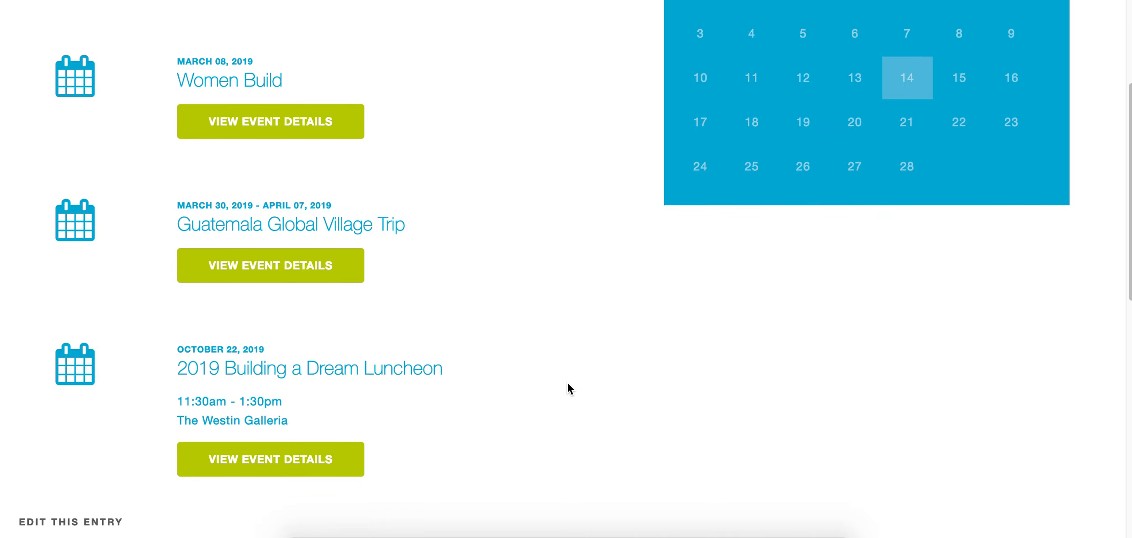
{"action": "left_click", "coordinate": [266, 127]}
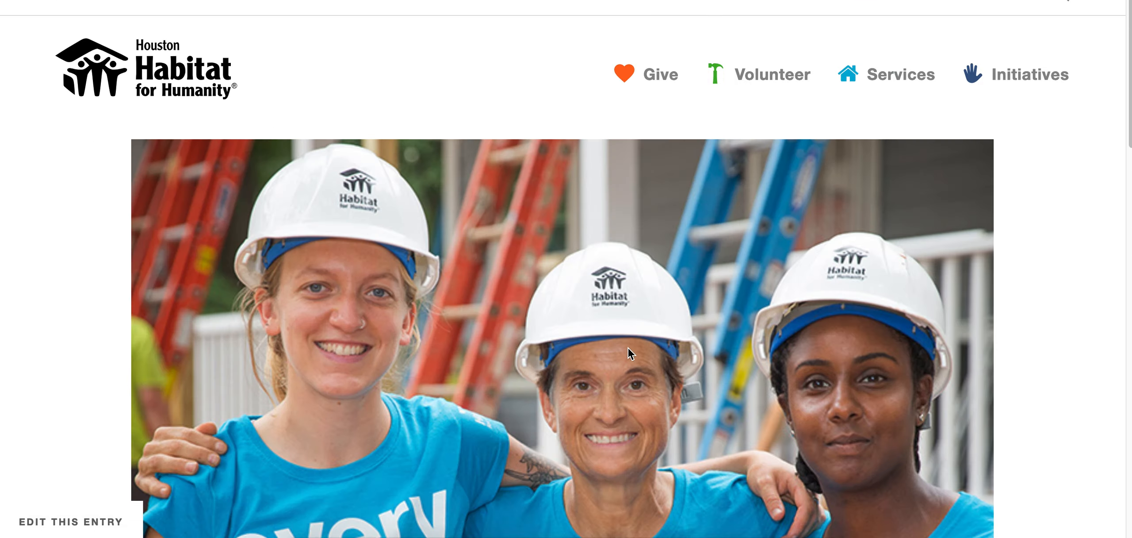
{"action": "scroll", "coordinate": [578, 320], "scroll_direction": "down", "scroll_amount": 5}
{"action": "scroll", "coordinate": [578, 319], "scroll_direction": "down", "scroll_amount": 10}
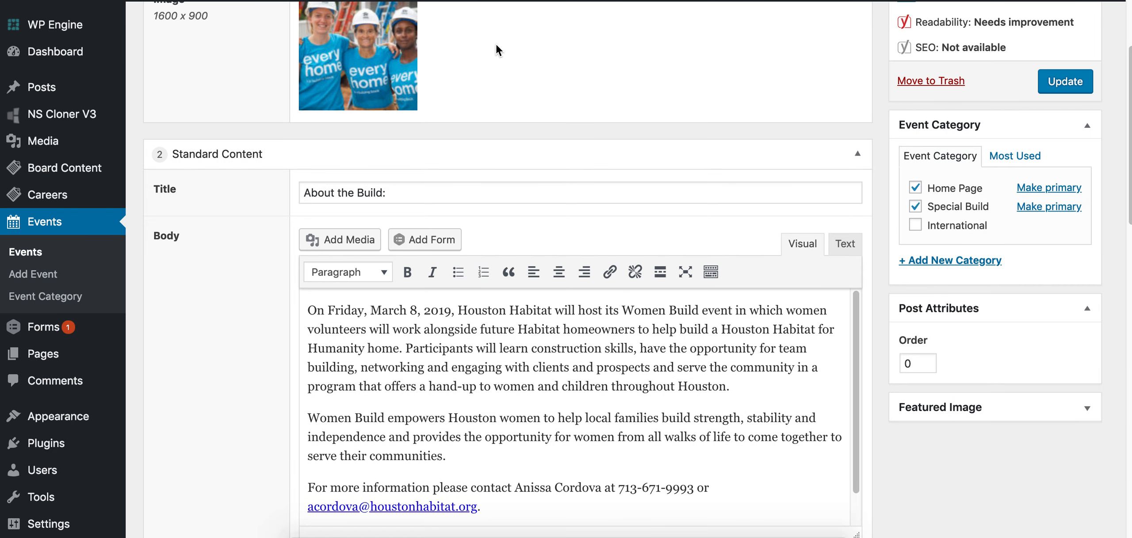
Remove the Full Image layout from the Women Build event's content and update the event
{"action": "scroll", "coordinate": [497, 49], "scroll_direction": "up", "scroll_amount": 4}
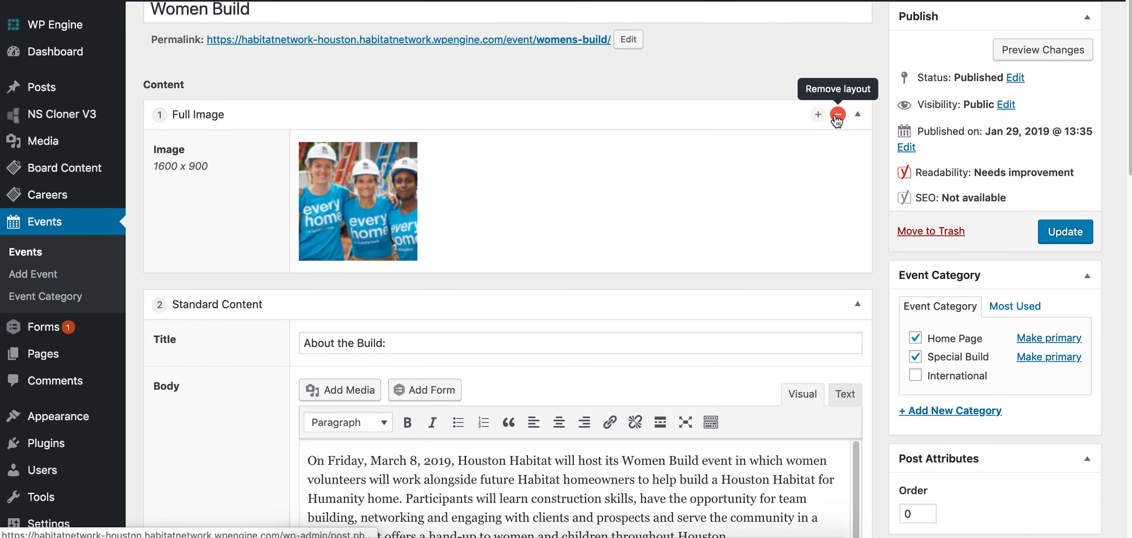
{"action": "left_click", "coordinate": [837, 116]}
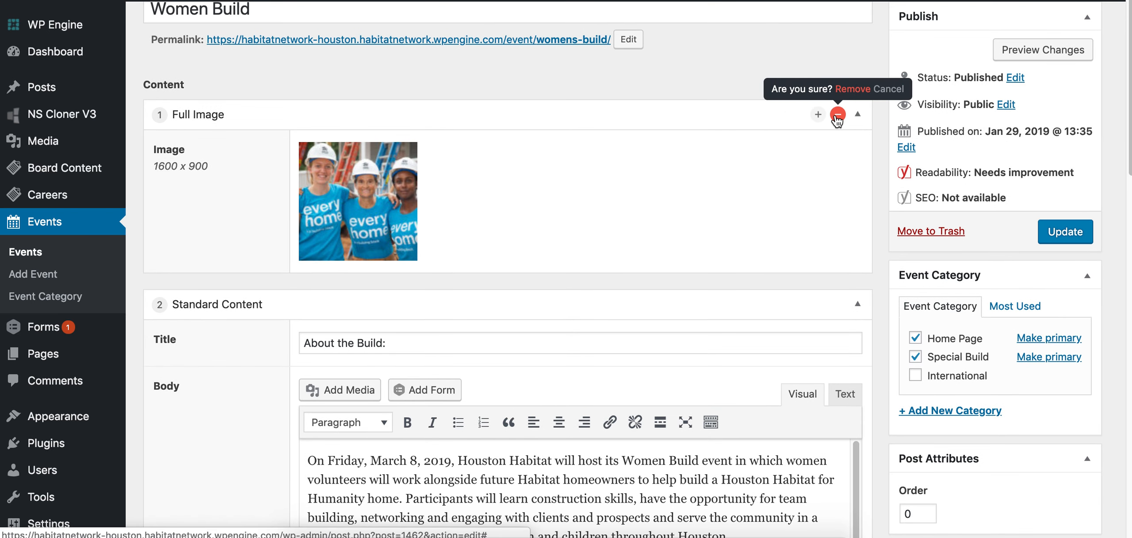
{"action": "left_click", "coordinate": [847, 90]}
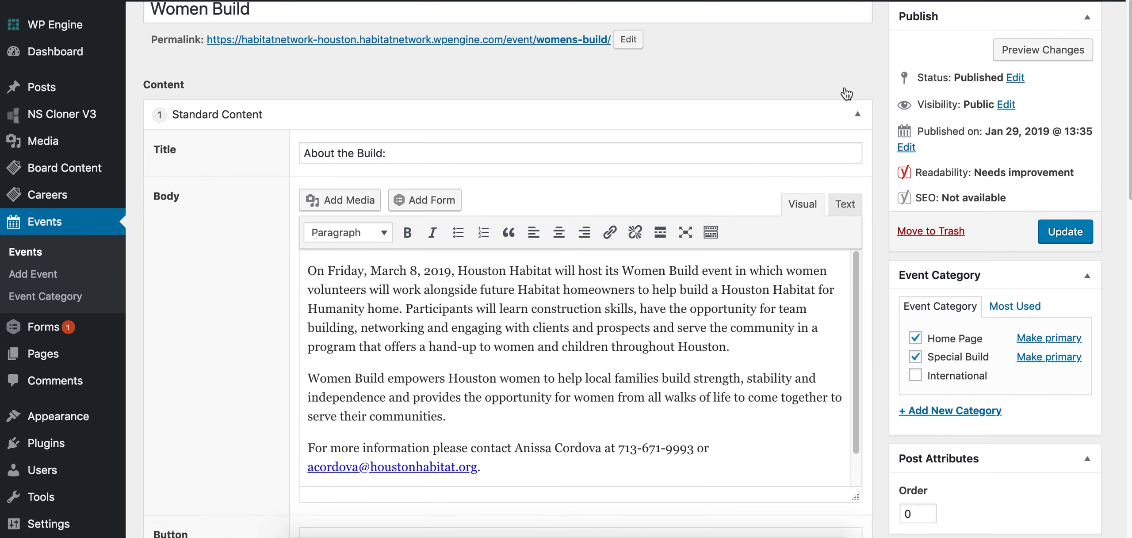
{"action": "left_click", "coordinate": [1073, 238]}
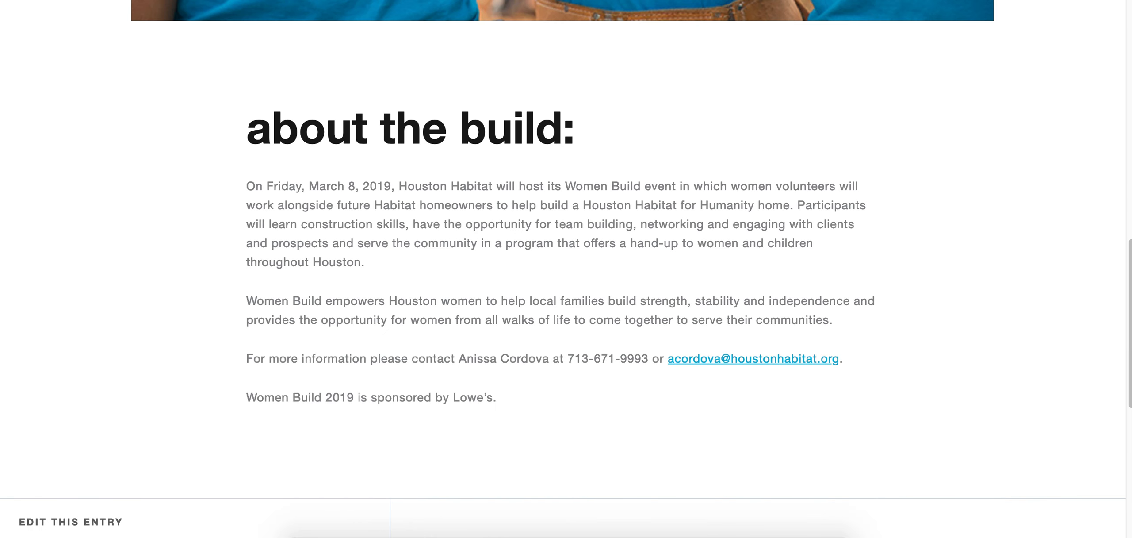
Reload the public Women Build page, then reopen its details from the events listing to check the updated layout
{"action": "key", "text": "super+r"}
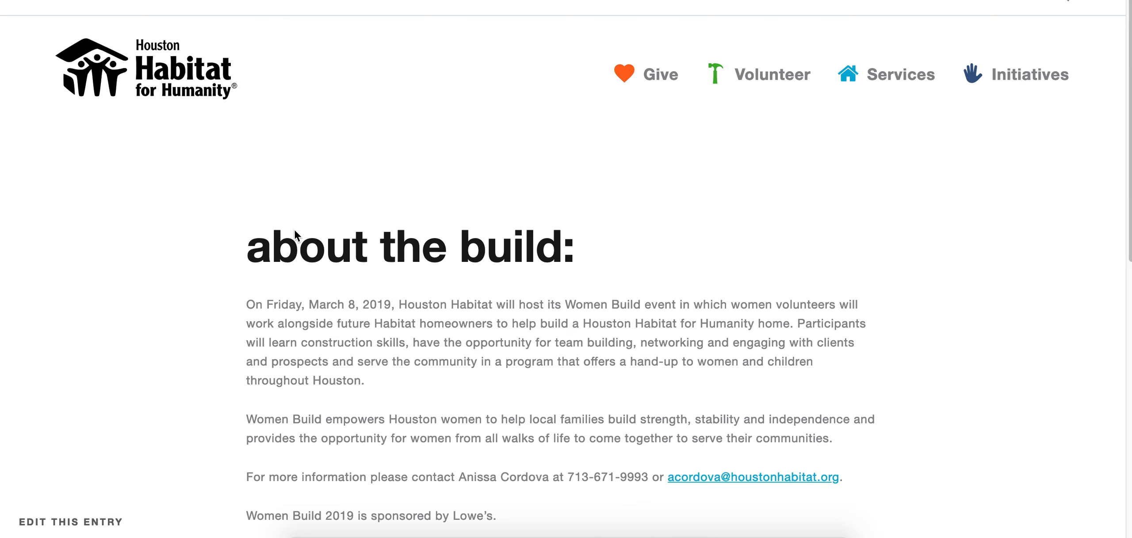
{"action": "left_click", "coordinate": [673, 3]}
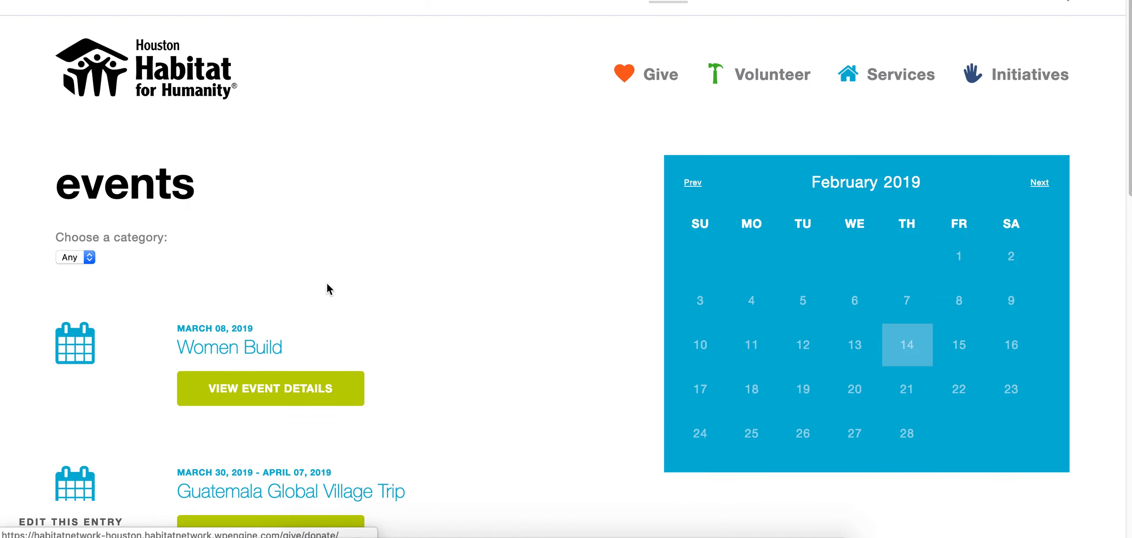
{"action": "scroll", "coordinate": [250, 269], "scroll_direction": "down", "scroll_amount": 5}
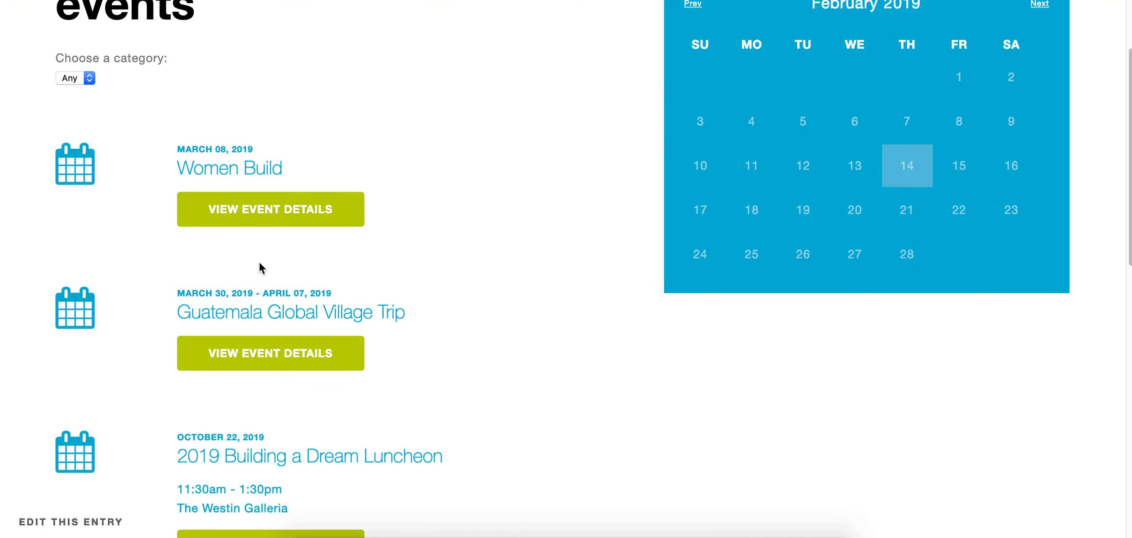
{"action": "left_click", "coordinate": [263, 211]}
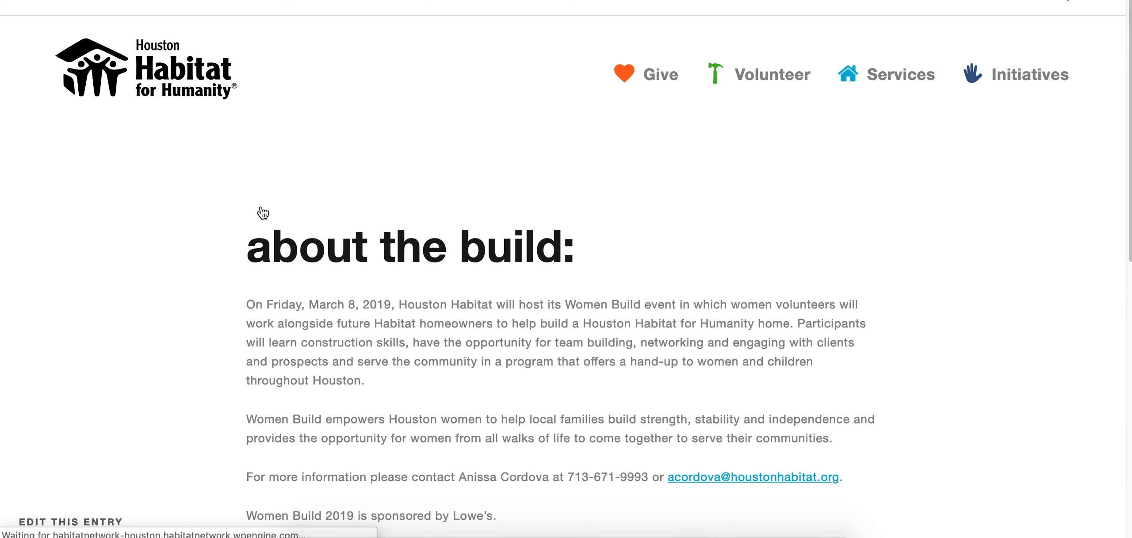
{"action": "scroll", "coordinate": [345, 247], "scroll_direction": "down", "scroll_amount": 4}
{"action": "scroll", "coordinate": [346, 248], "scroll_direction": "up", "scroll_amount": 1}
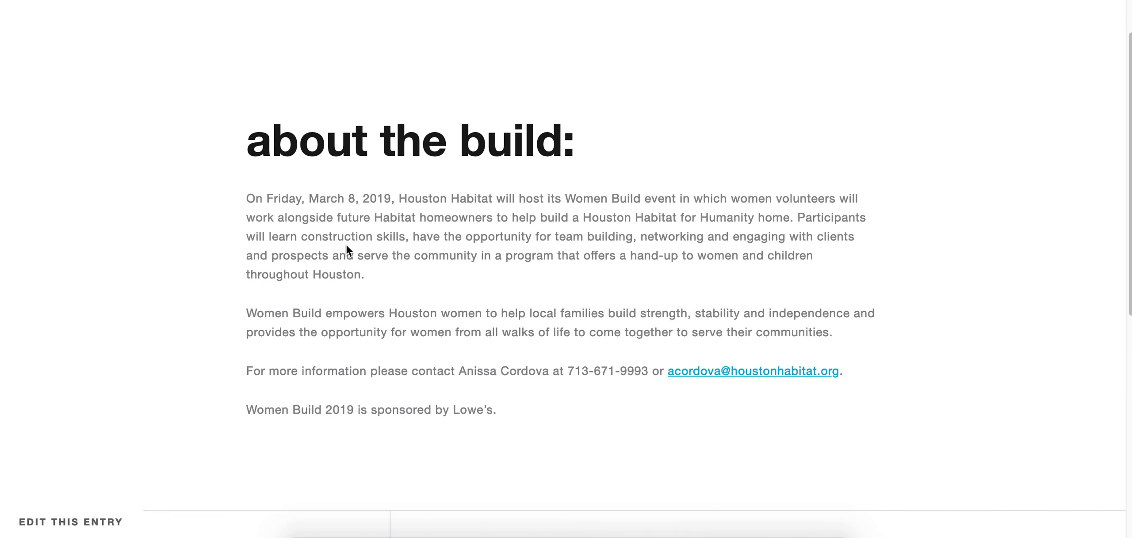
Return to the Women Build event in the WordPress editor and review its content and event categories
{"action": "key", "text": "ctrl+Tab"}
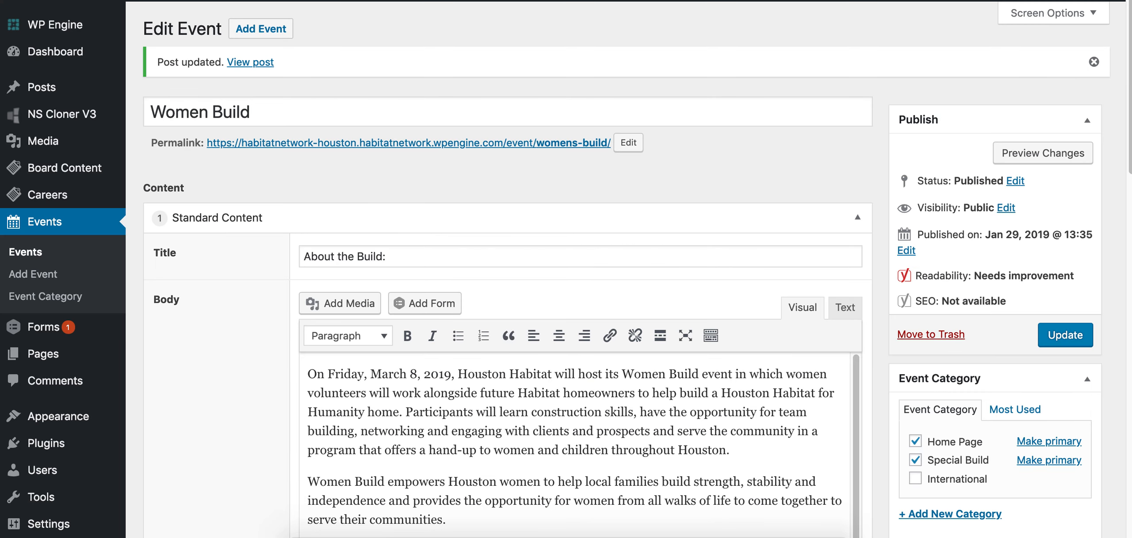
{"action": "scroll", "coordinate": [893, 331], "scroll_direction": "down", "scroll_amount": 1}
{"action": "scroll", "coordinate": [892, 330], "scroll_direction": "down", "scroll_amount": 3}
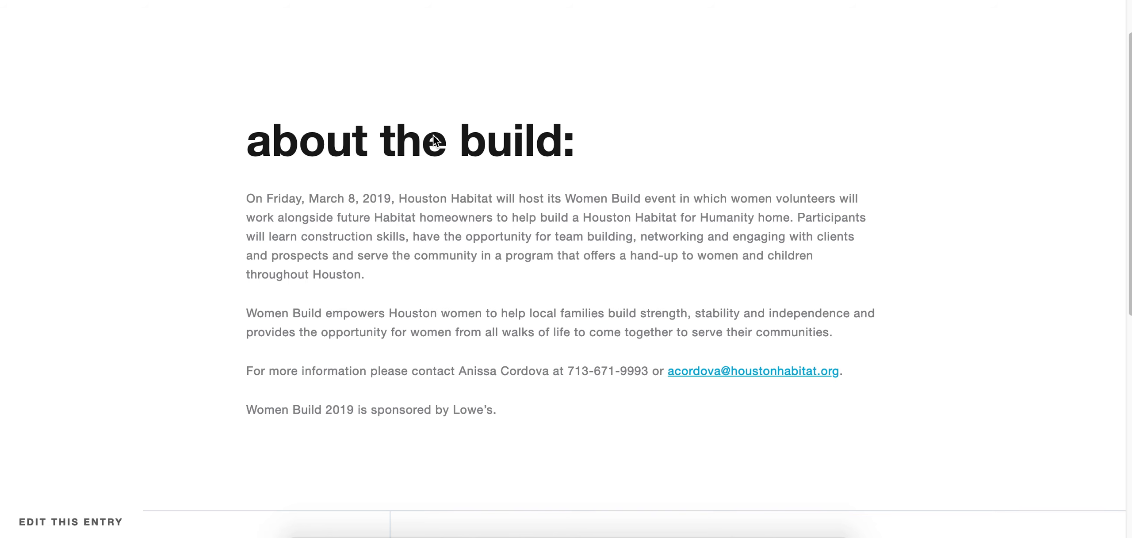
Open the International page under Initiatives on the public website and examine its upcoming trips section
{"action": "scroll", "coordinate": [469, 153], "scroll_direction": "up", "scroll_amount": 3}
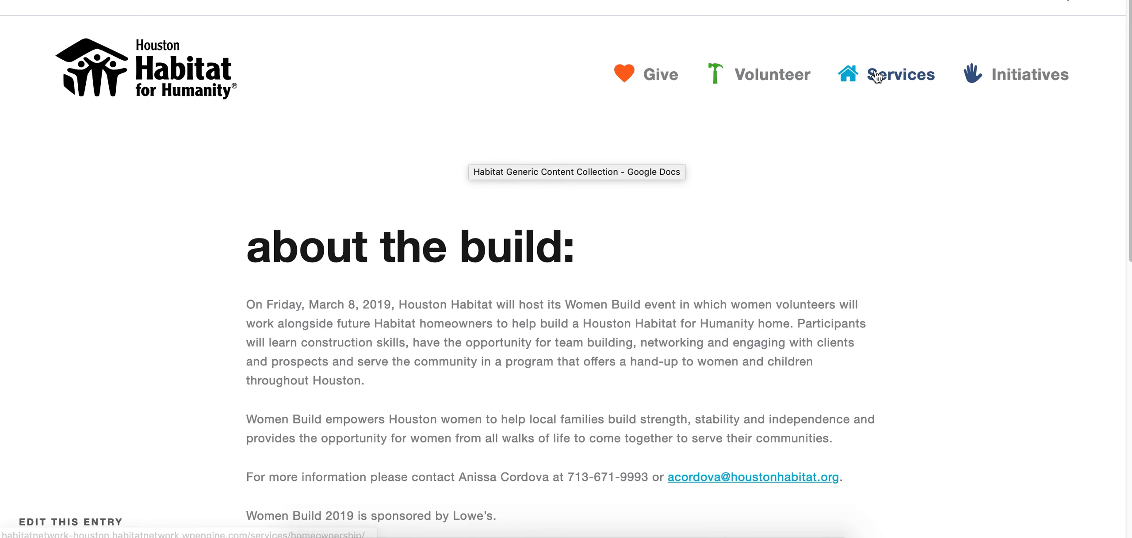
{"action": "mouse_move", "coordinate": [873, 75]}
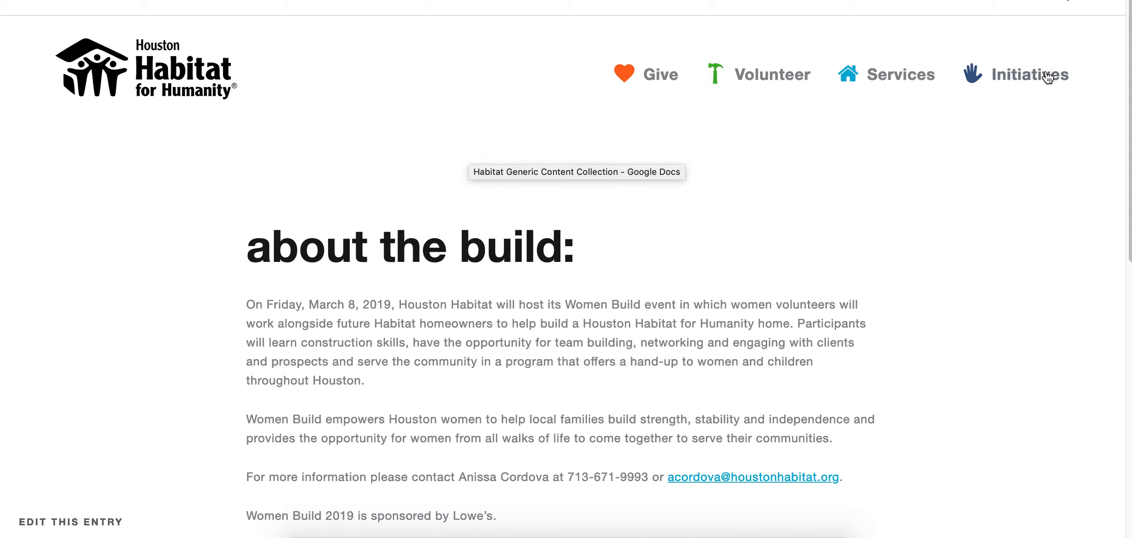
{"action": "mouse_move", "coordinate": [1048, 76]}
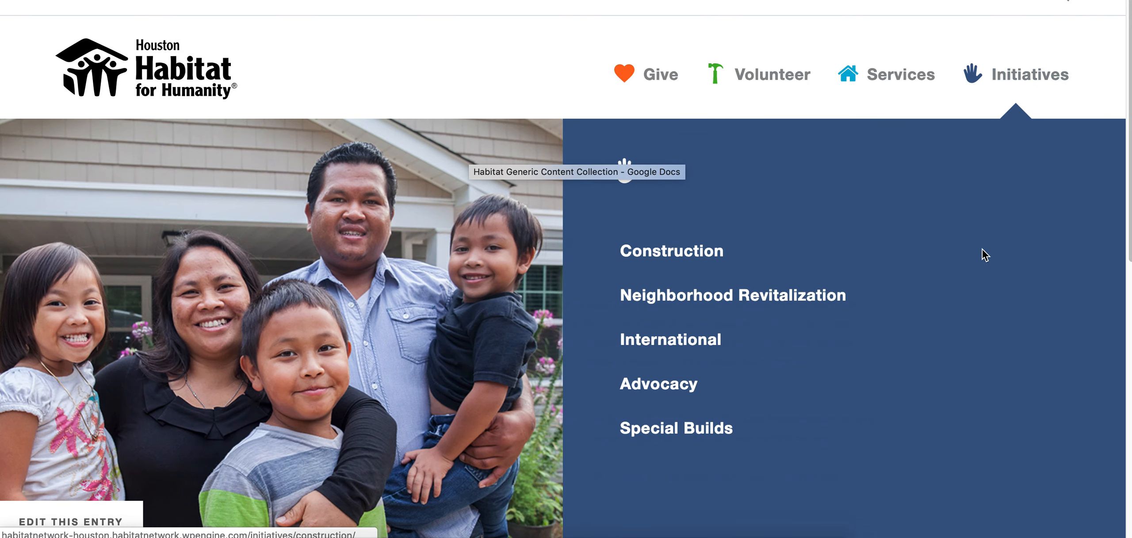
{"action": "left_click", "coordinate": [707, 342]}
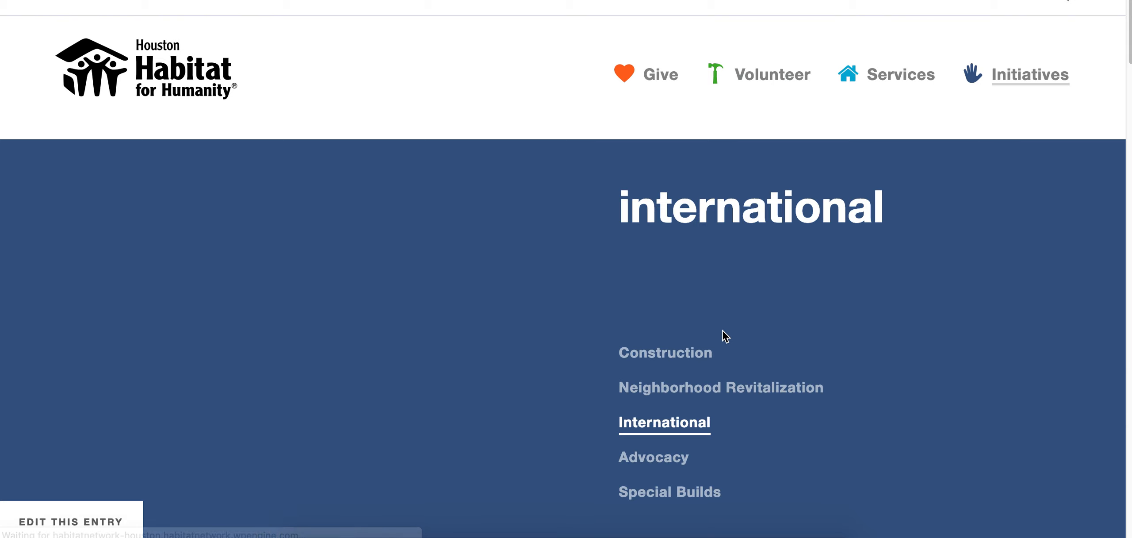
{"action": "scroll", "coordinate": [727, 329], "scroll_direction": "down", "scroll_amount": 3}
{"action": "scroll", "coordinate": [726, 327], "scroll_direction": "down", "scroll_amount": 15}
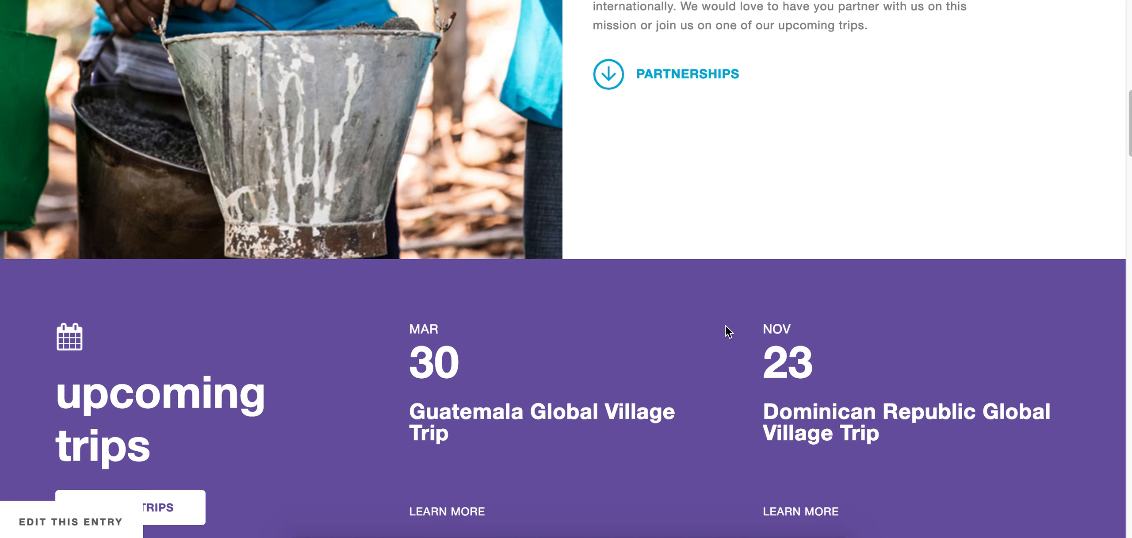
{"action": "scroll", "coordinate": [725, 326], "scroll_direction": "down", "scroll_amount": 2}
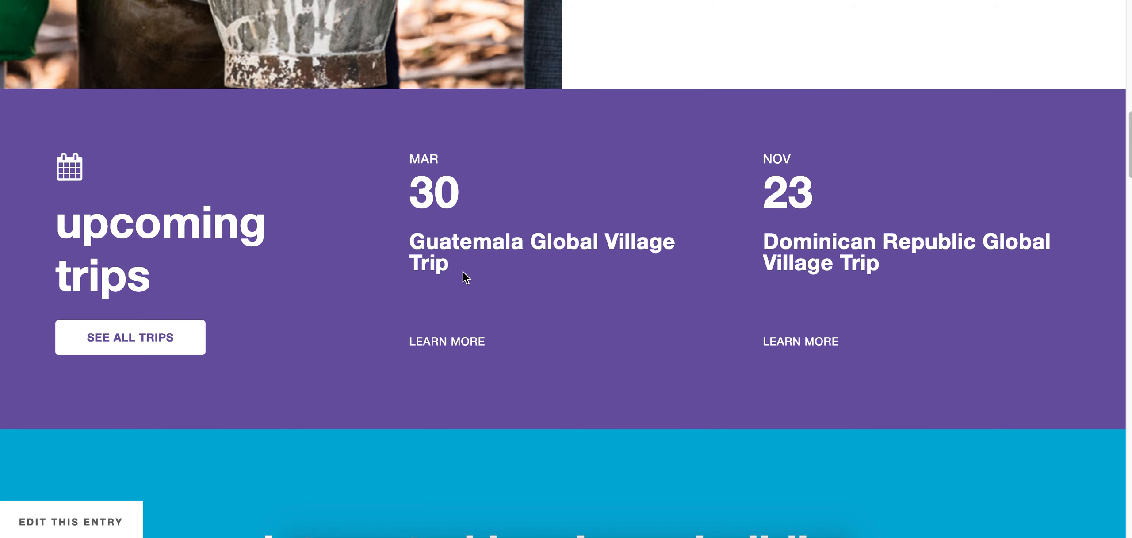
{"action": "scroll", "coordinate": [462, 272], "scroll_direction": "up", "scroll_amount": 15}
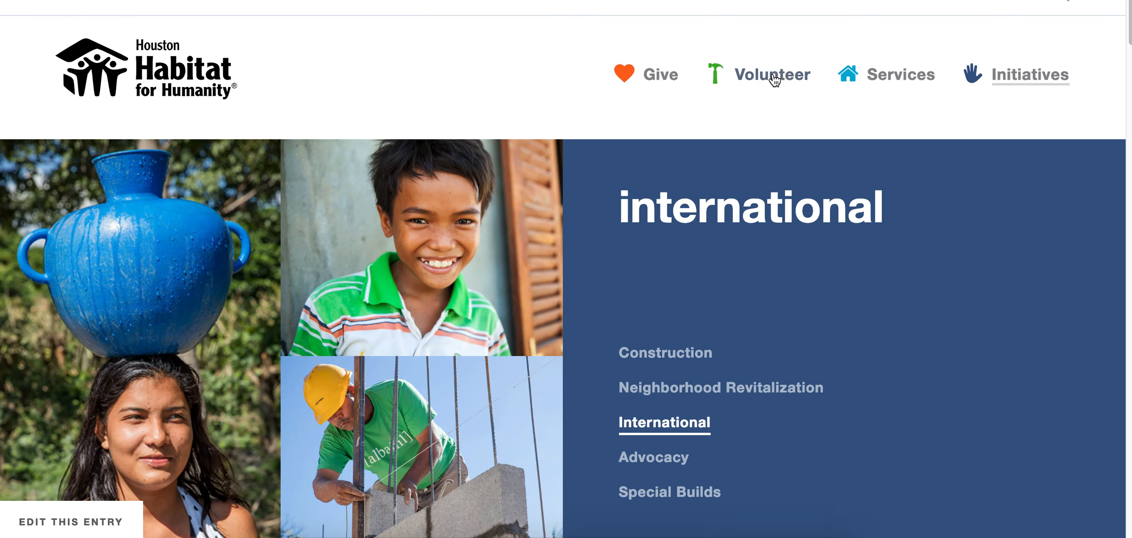
{"action": "mouse_move", "coordinate": [774, 79]}
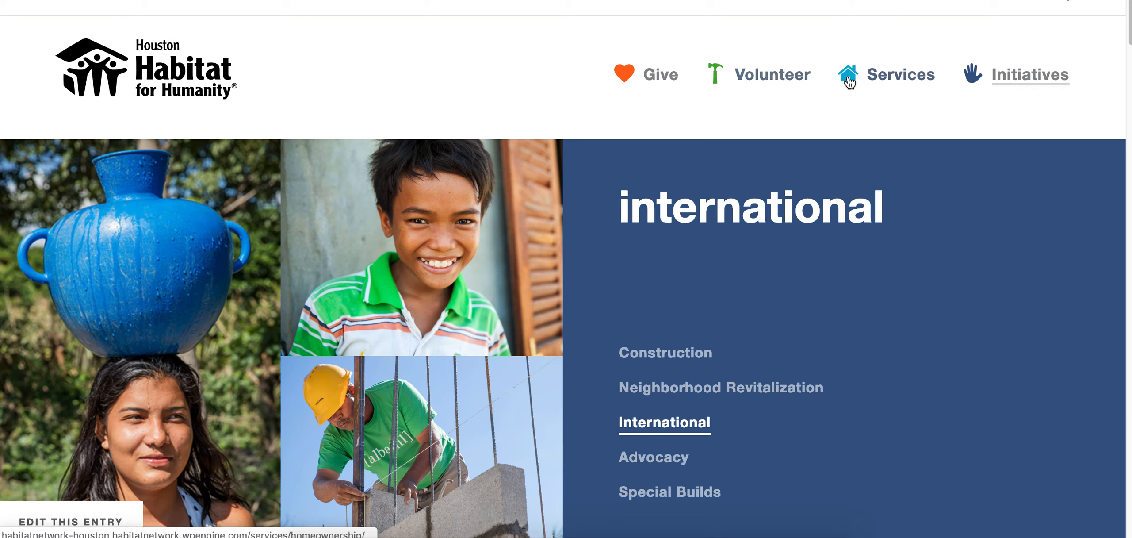
{"action": "mouse_move", "coordinate": [847, 77]}
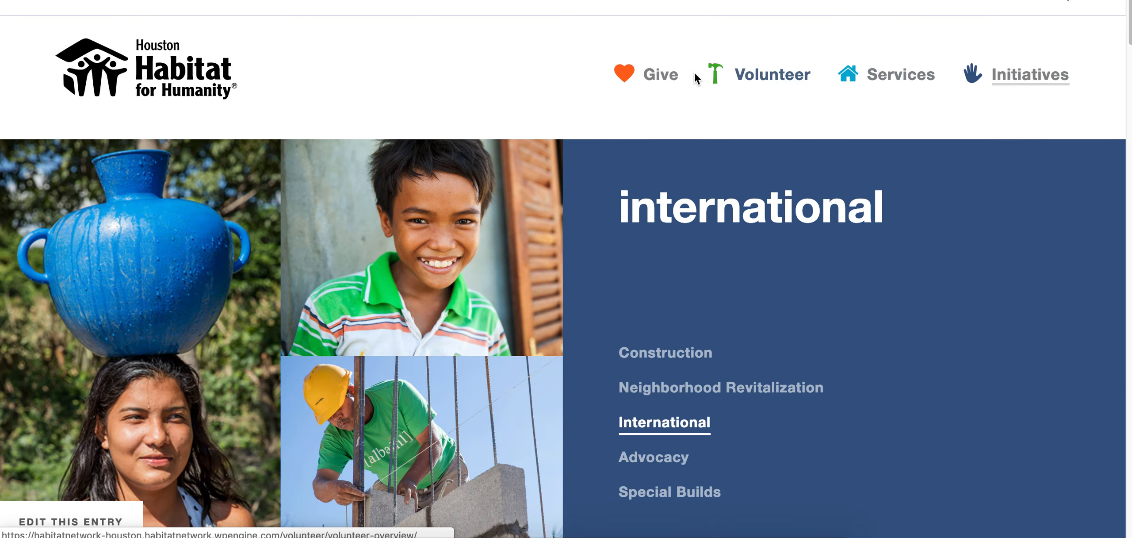
{"action": "mouse_move", "coordinate": [662, 80]}
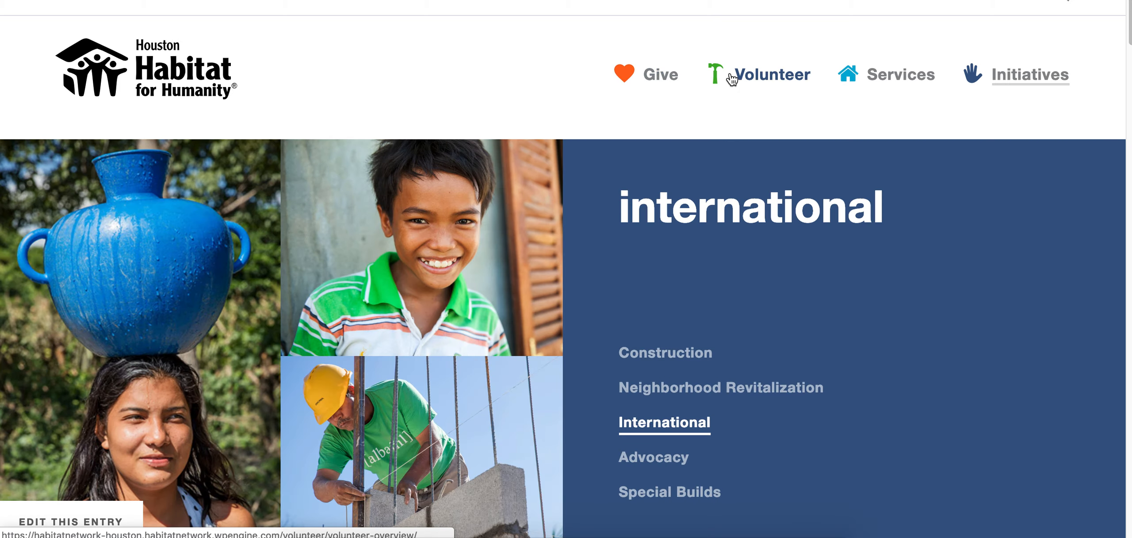
{"action": "mouse_move", "coordinate": [732, 79]}
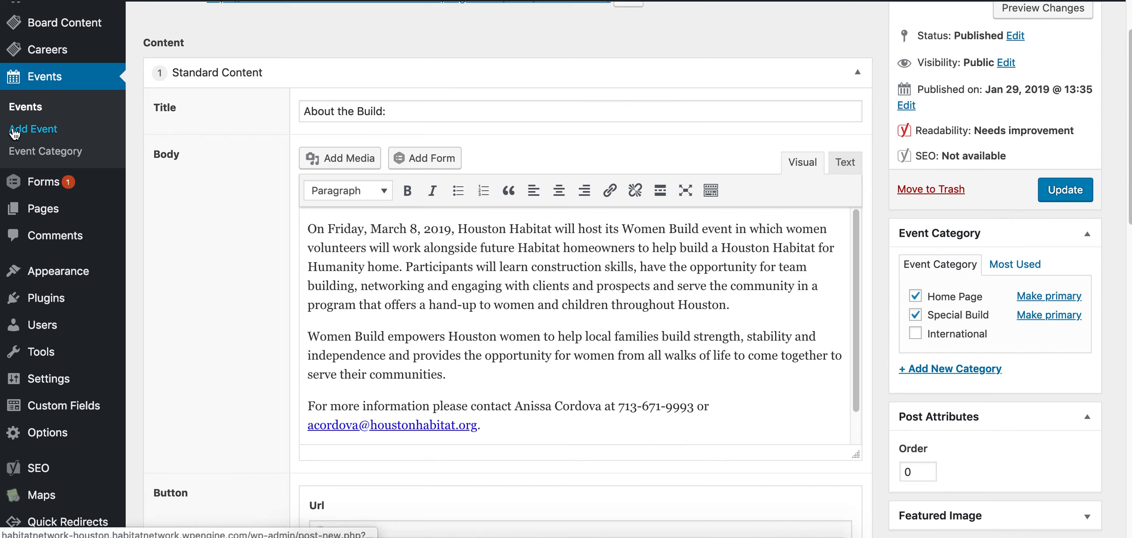
Open the list of all events in the WordPress admin
{"action": "left_click", "coordinate": [43, 80]}
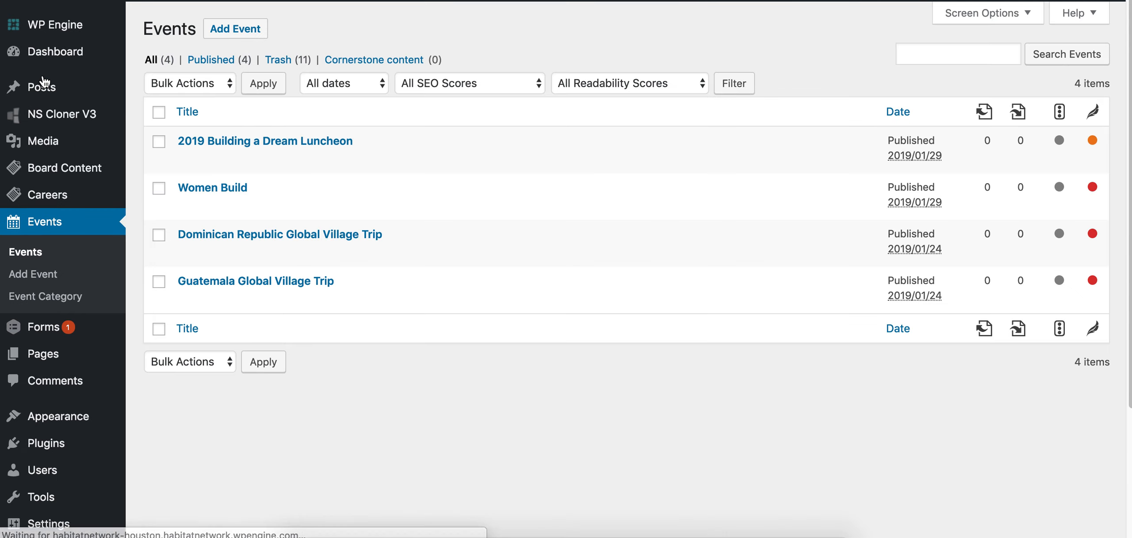
Start a new event and title it "New Fun Thing"
{"action": "mouse_move", "coordinate": [173, 196]}
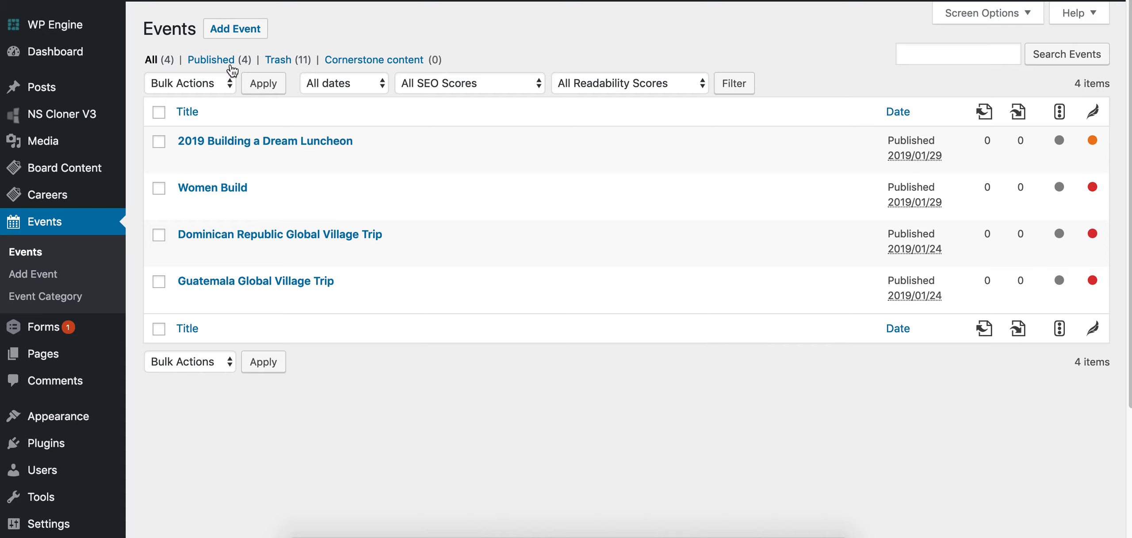
{"action": "left_click", "coordinate": [228, 30]}
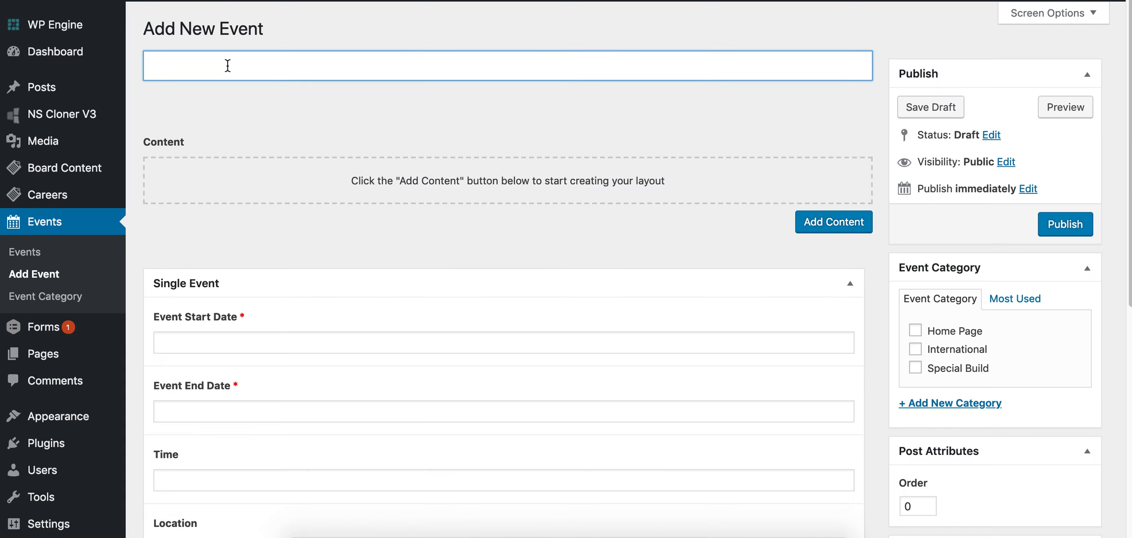
{"action": "type", "text": "Ne"}
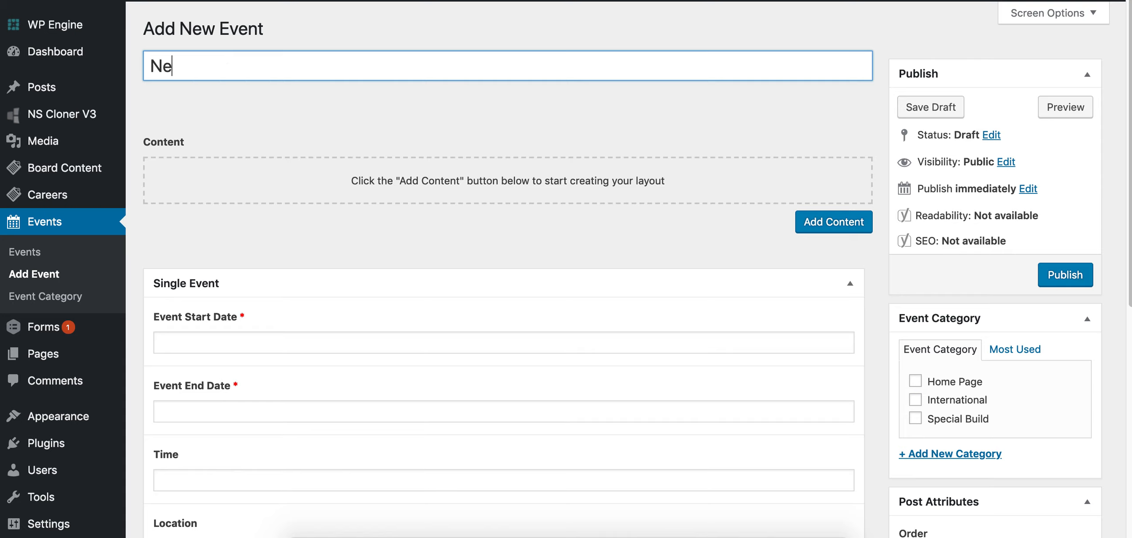
{"action": "type", "text": "w Fun "}
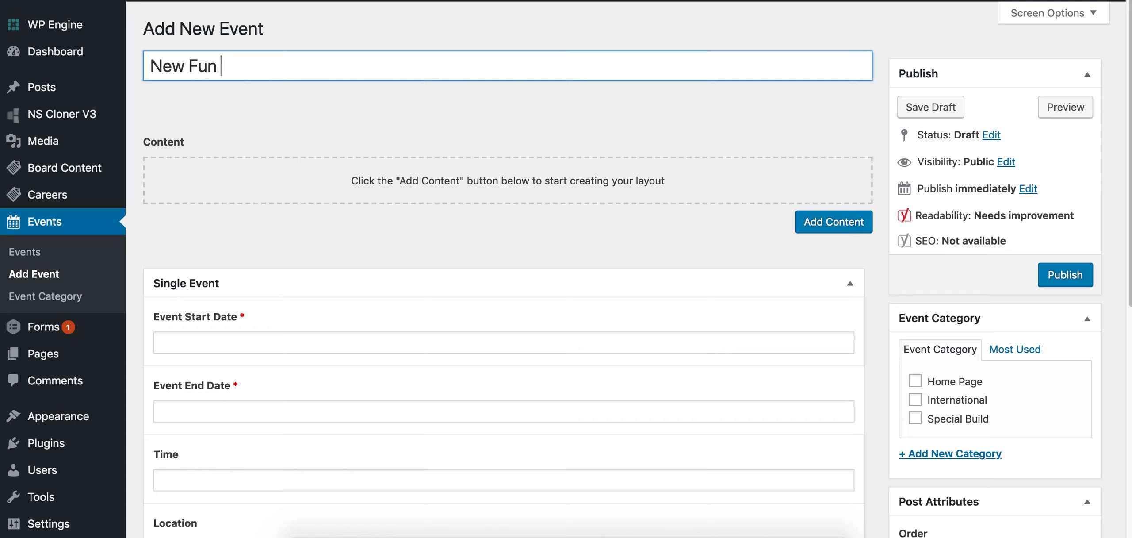
{"action": "type", "text": "Thing"}
Add a Standard Content block to the new event's layout
{"action": "left_click", "coordinate": [812, 225]}
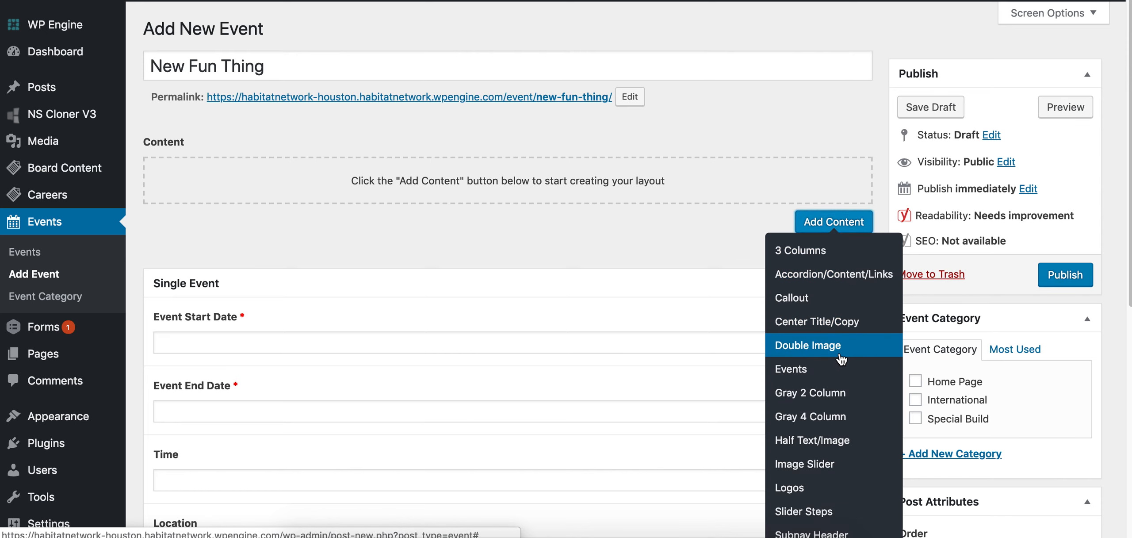
{"action": "scroll", "coordinate": [841, 359], "scroll_direction": "down", "scroll_amount": 3}
{"action": "scroll", "coordinate": [842, 359], "scroll_direction": "down", "scroll_amount": 2}
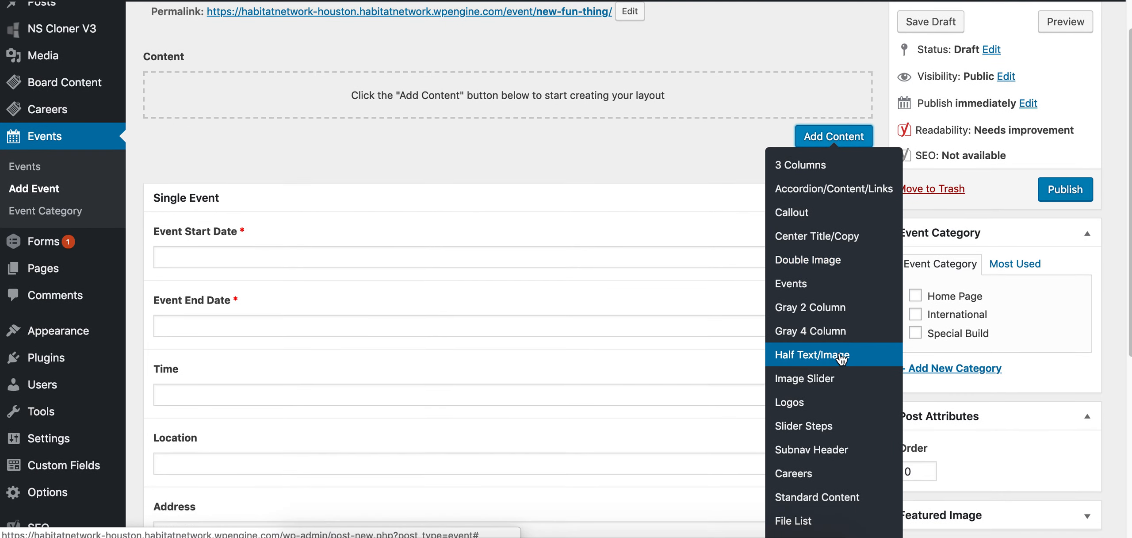
{"action": "left_click", "coordinate": [858, 480]}
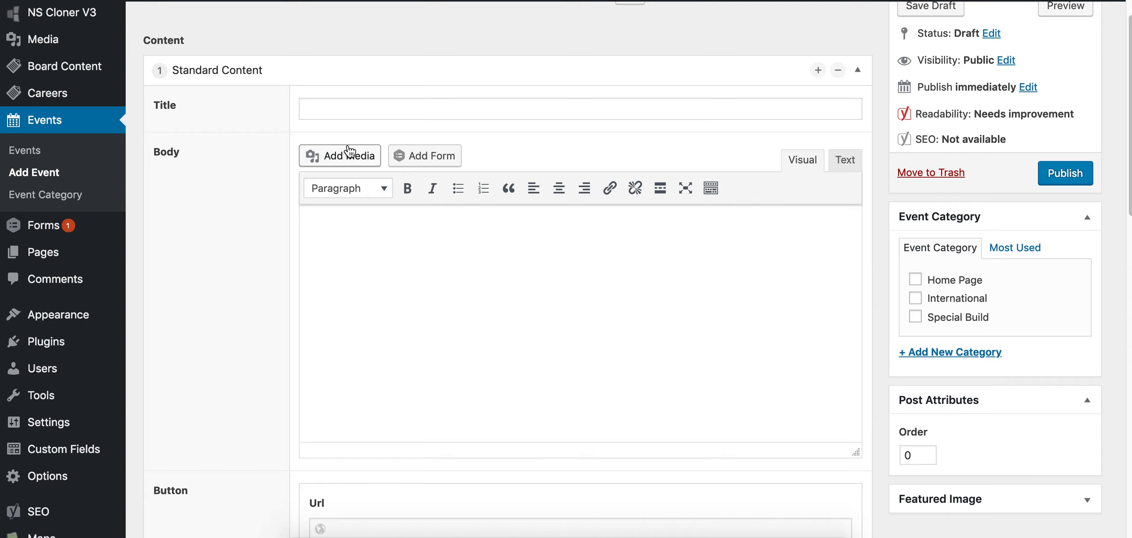
Fill the Standard Content block with the title "Fun Thing" and the body text "Info about fun thing."
{"action": "left_click", "coordinate": [328, 110]}
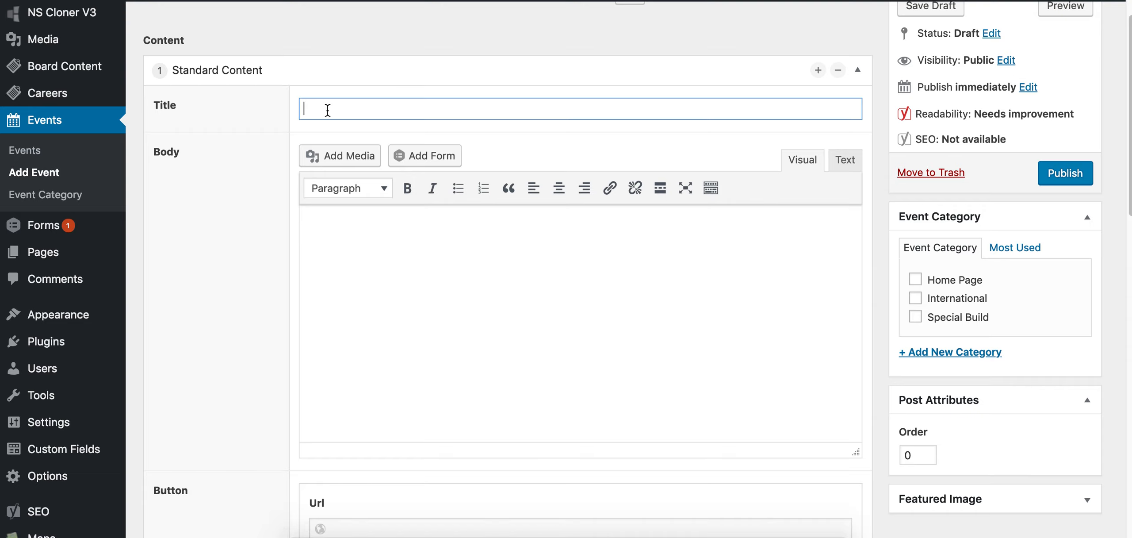
{"action": "type", "text": "Fun Thing"}
{"action": "left_click", "coordinate": [382, 243]}
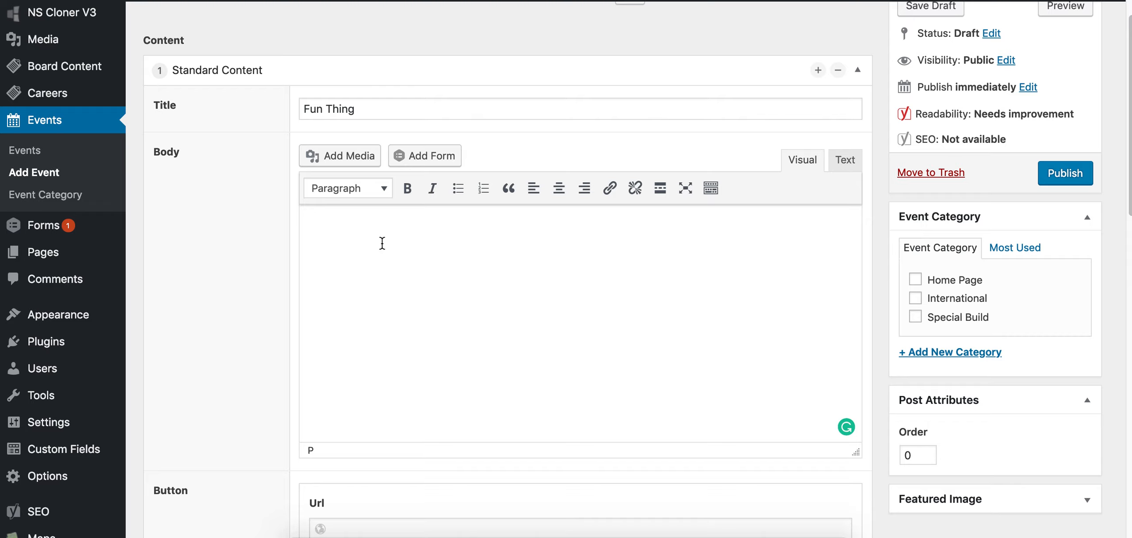
{"action": "type", "text": "Info about fun thing."}
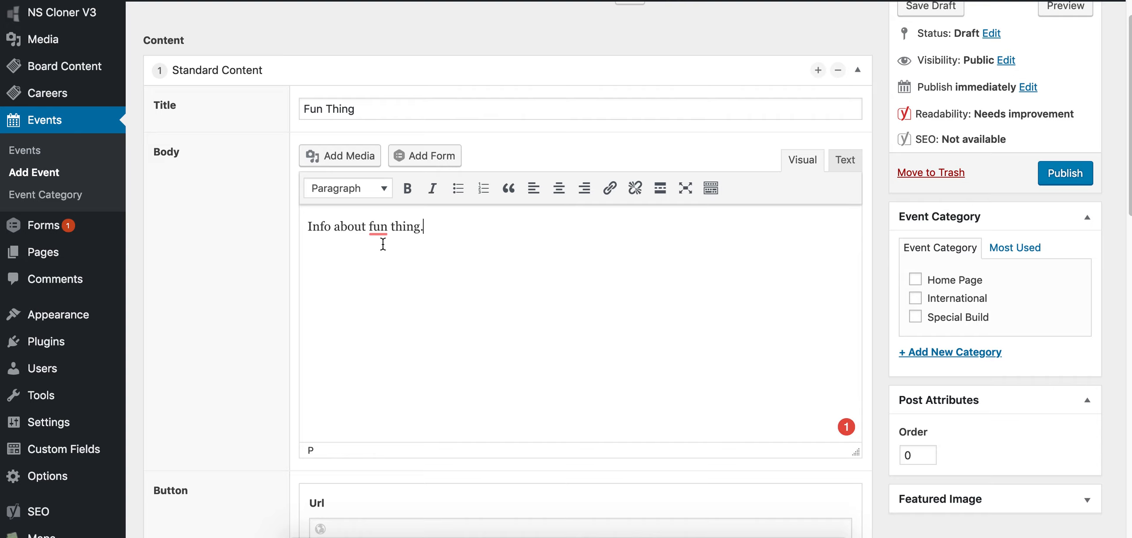
Set the event's start date to 15/02/2019 and its end date to 16/02/2019
{"action": "scroll", "coordinate": [382, 242], "scroll_direction": "down", "scroll_amount": 5}
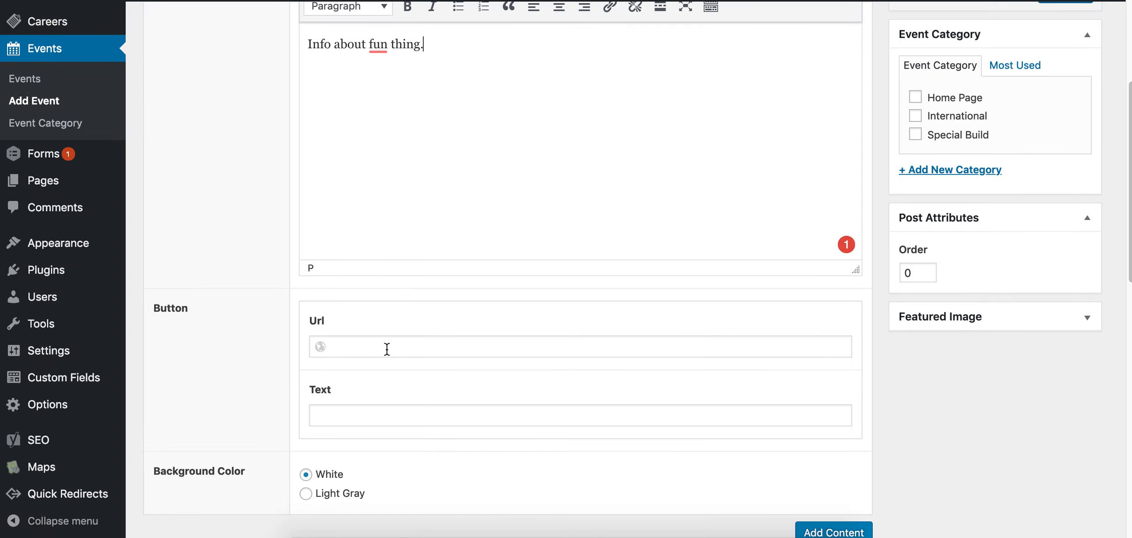
{"action": "scroll", "coordinate": [387, 356], "scroll_direction": "down", "scroll_amount": 10}
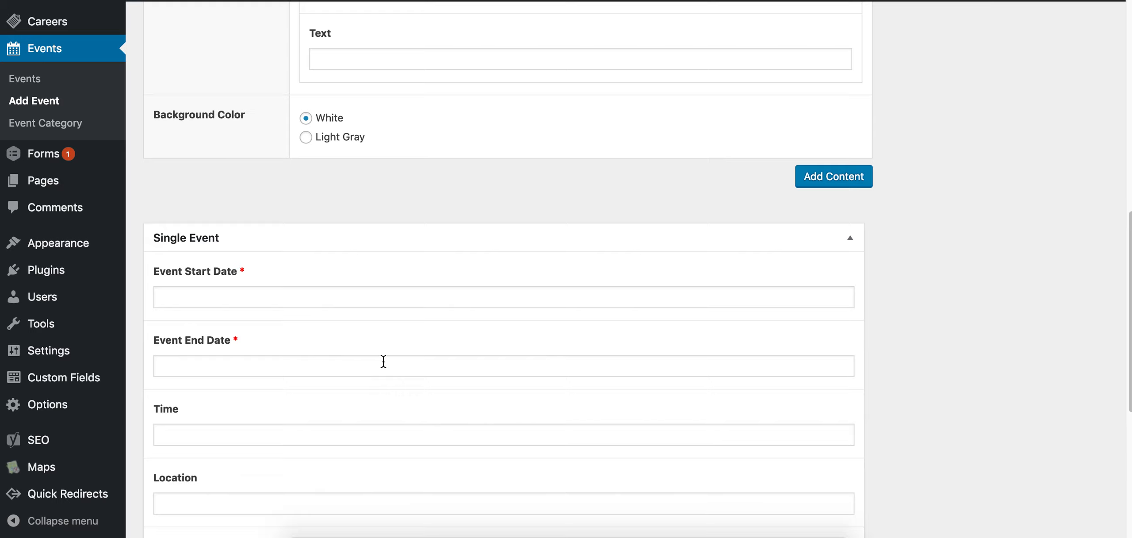
{"action": "scroll", "coordinate": [396, 329], "scroll_direction": "up", "scroll_amount": 3}
{"action": "scroll", "coordinate": [397, 330], "scroll_direction": "up", "scroll_amount": 3}
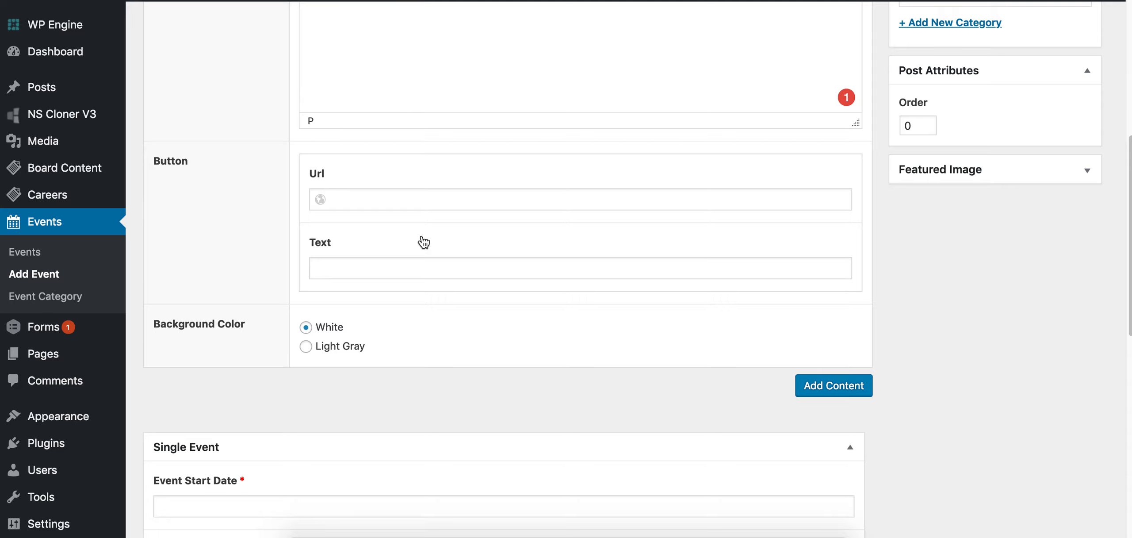
{"action": "scroll", "coordinate": [425, 239], "scroll_direction": "down", "scroll_amount": 1}
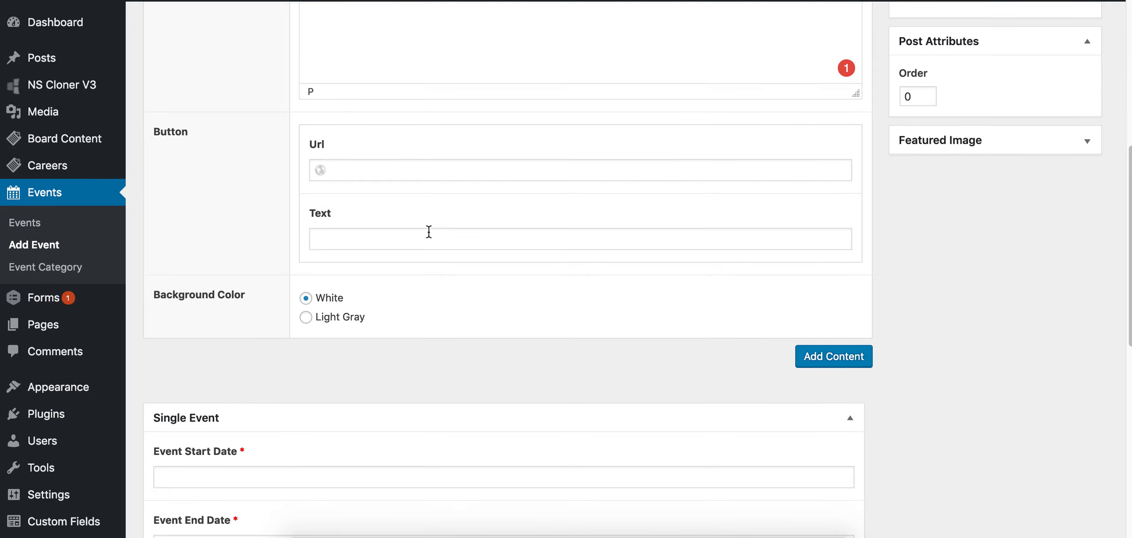
{"action": "scroll", "coordinate": [429, 231], "scroll_direction": "down", "scroll_amount": 5}
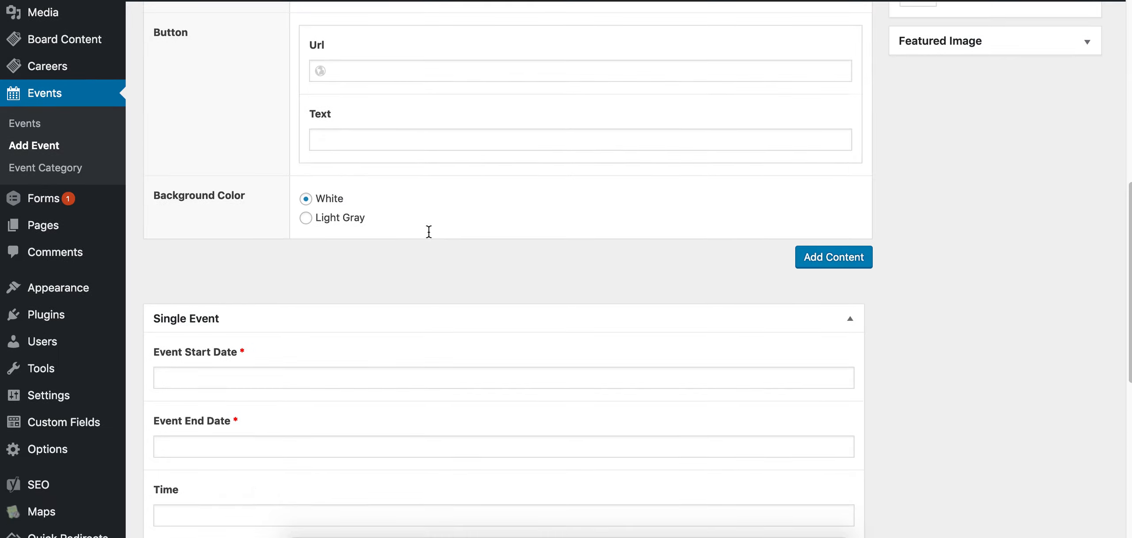
{"action": "left_click", "coordinate": [337, 276]}
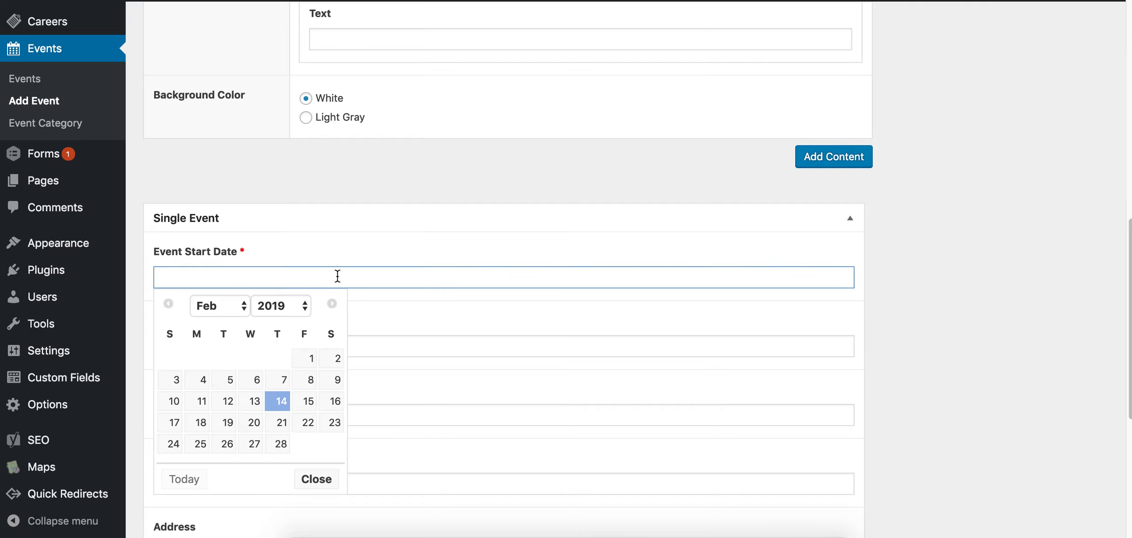
{"action": "left_click", "coordinate": [308, 400]}
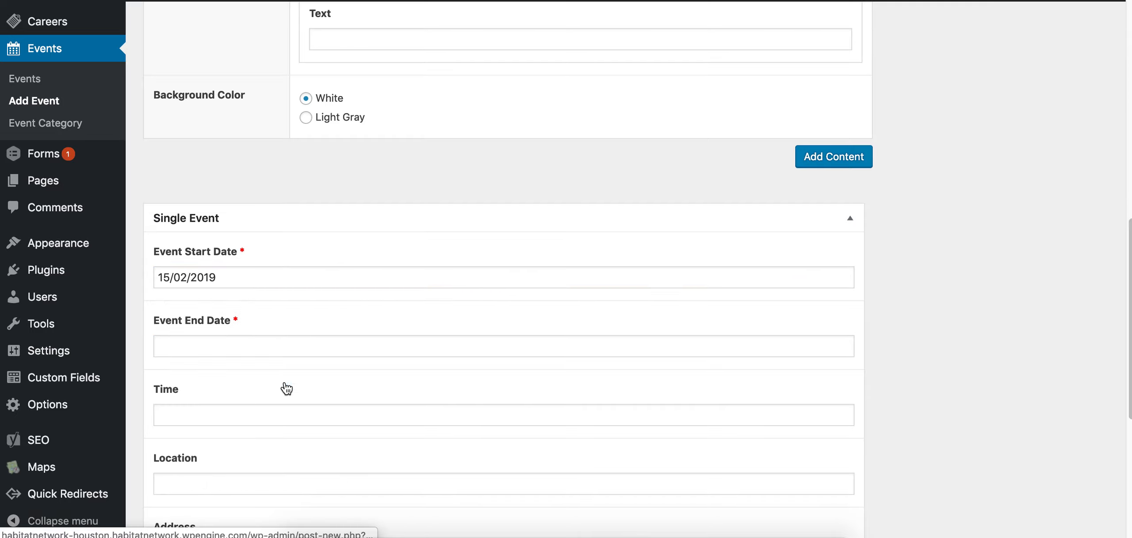
{"action": "left_click", "coordinate": [227, 347]}
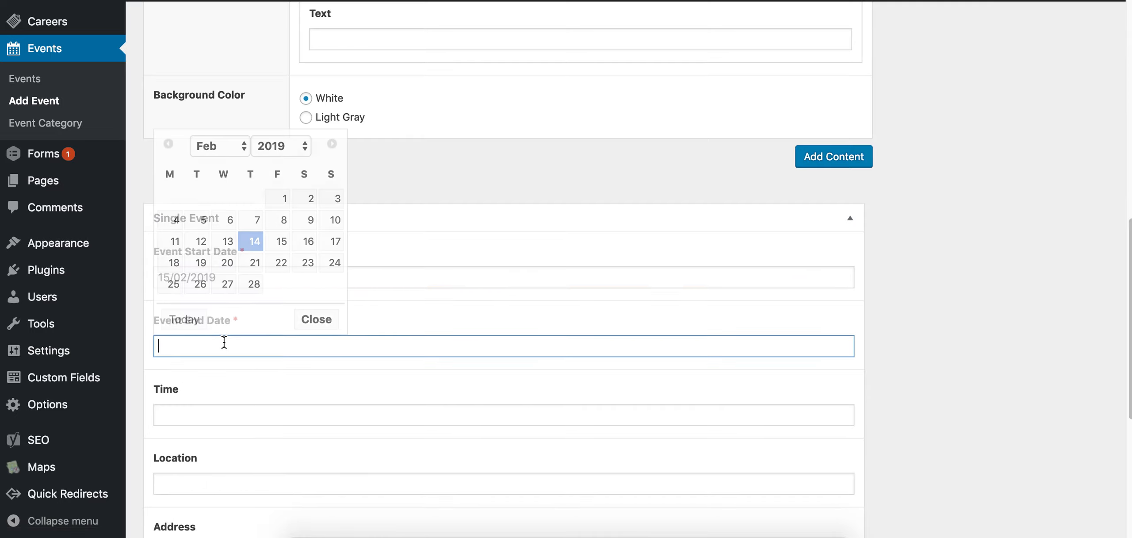
{"action": "left_click", "coordinate": [300, 245]}
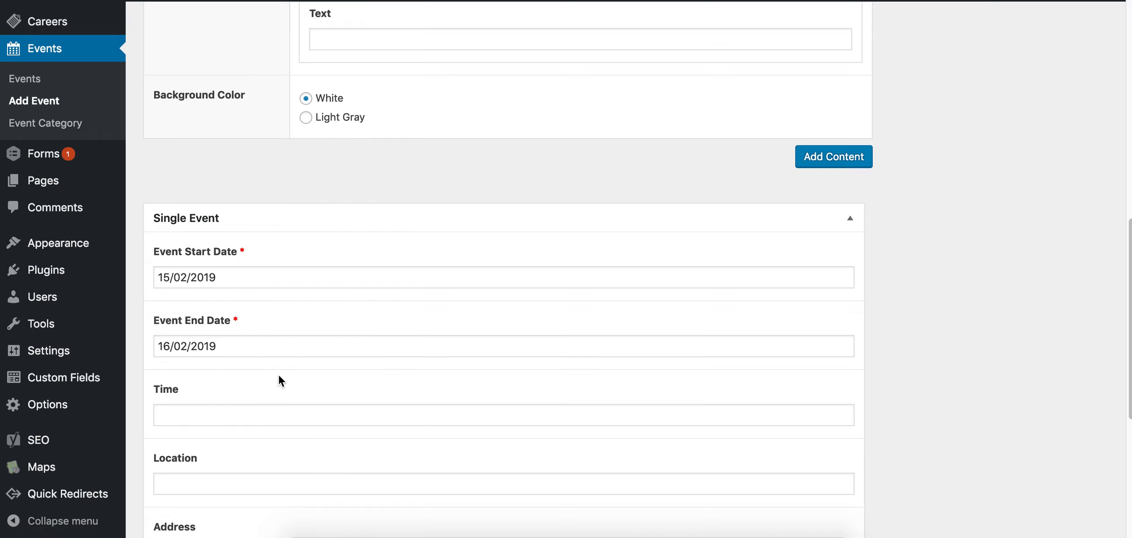
Set the event's time to "8am - 12pm" and its location to "The Westin Galleria", leaving the address blank
{"action": "scroll", "coordinate": [279, 376], "scroll_direction": "down", "scroll_amount": 1}
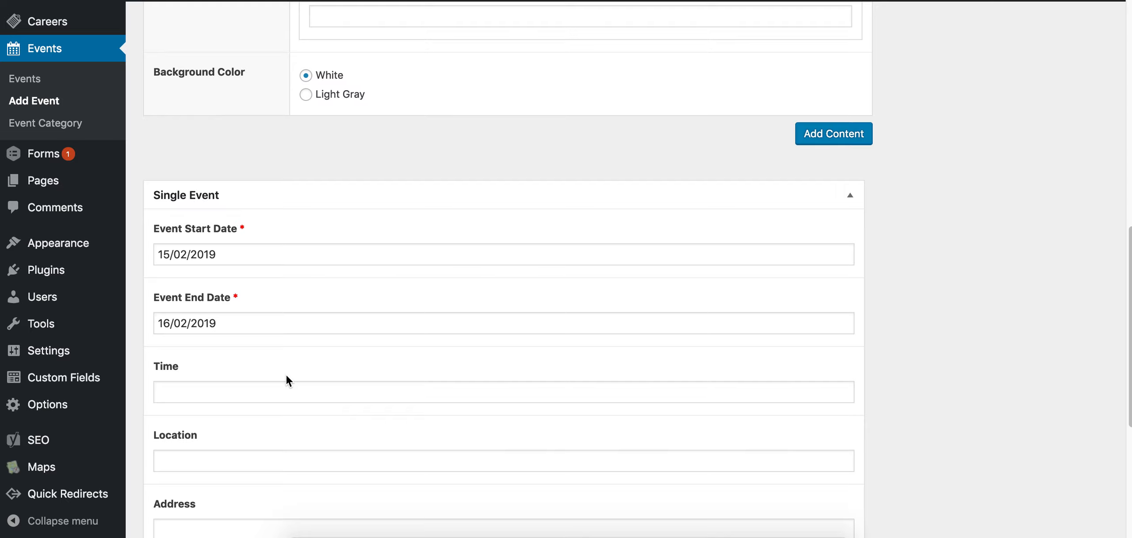
{"action": "scroll", "coordinate": [286, 380], "scroll_direction": "down", "scroll_amount": 3}
{"action": "left_click", "coordinate": [272, 335]}
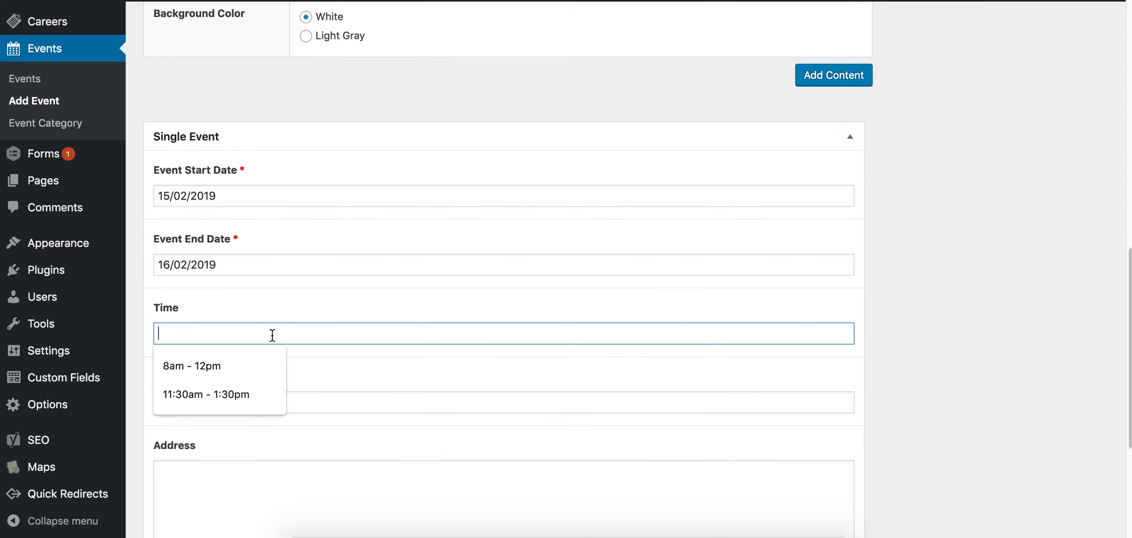
{"action": "left_click", "coordinate": [249, 364]}
{"action": "scroll", "coordinate": [240, 379], "scroll_direction": "down", "scroll_amount": 3}
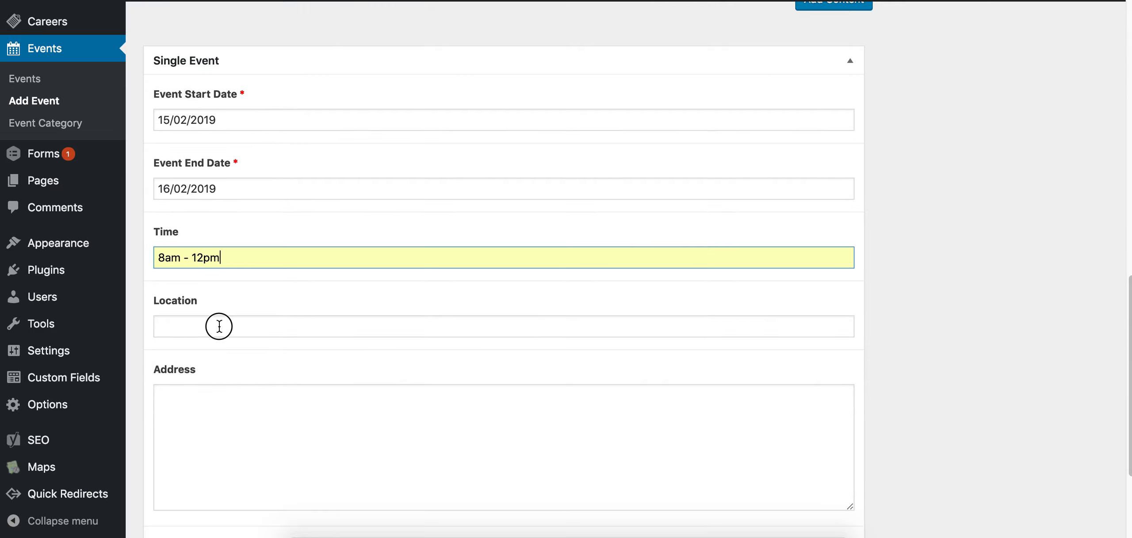
{"action": "left_click", "coordinate": [216, 329]}
{"action": "left_click", "coordinate": [218, 381]}
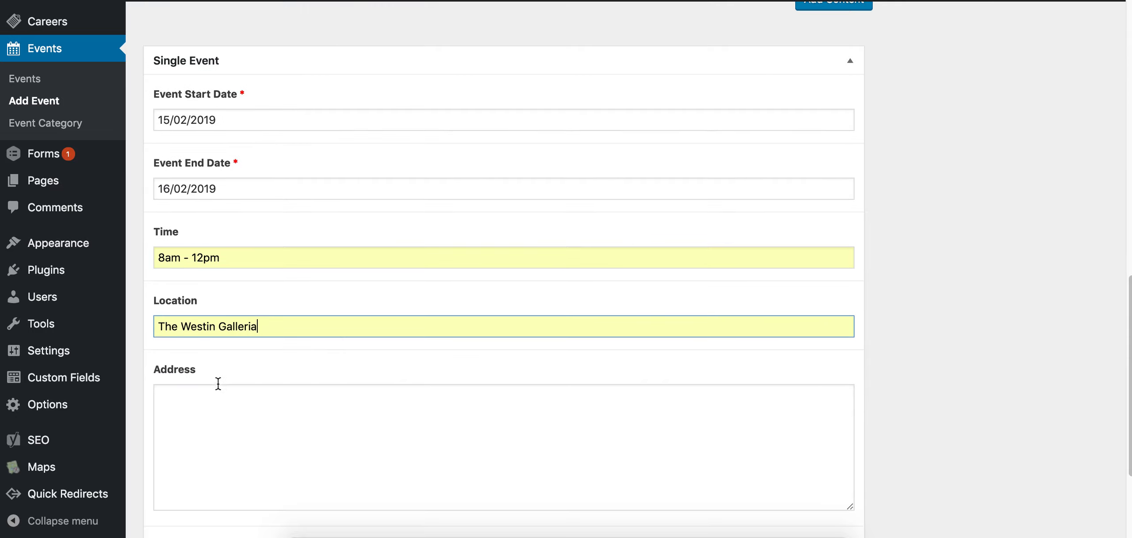
{"action": "left_click", "coordinate": [225, 397]}
{"action": "scroll", "coordinate": [223, 395], "scroll_direction": "down", "scroll_amount": 4}
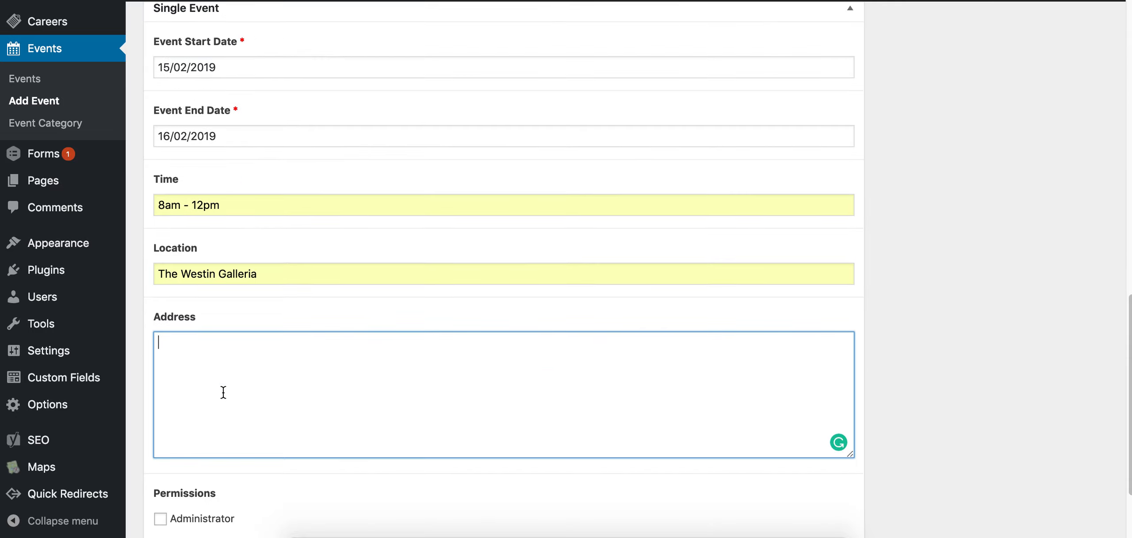
Assign the event to the Home Page and Special Build categories and publish it
{"action": "scroll", "coordinate": [450, 311], "scroll_direction": "up", "scroll_amount": 15}
{"action": "scroll", "coordinate": [530, 328], "scroll_direction": "up", "scroll_amount": 3}
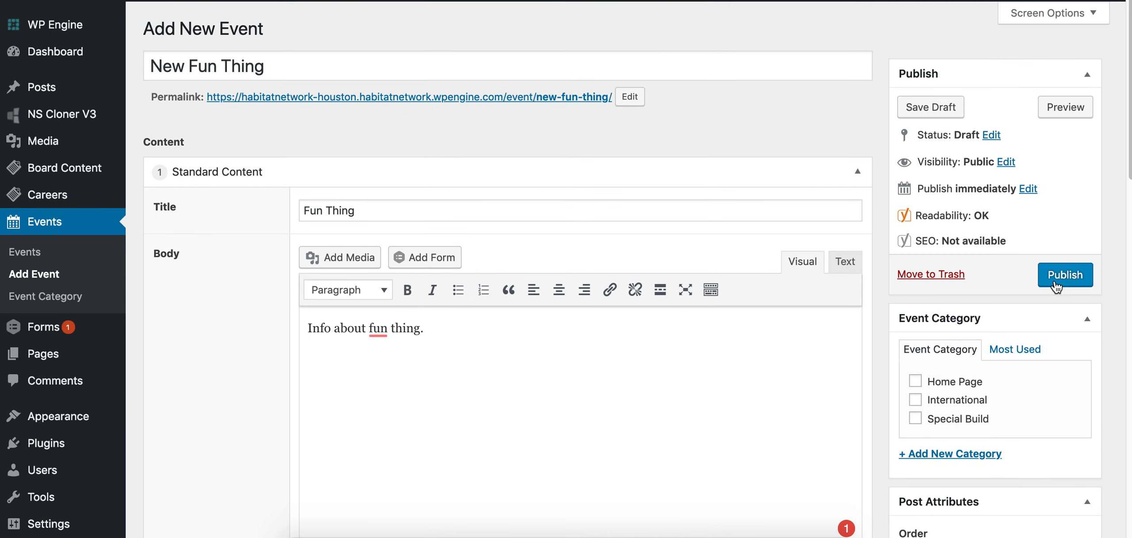
{"action": "scroll", "coordinate": [1059, 279], "scroll_direction": "down", "scroll_amount": 1}
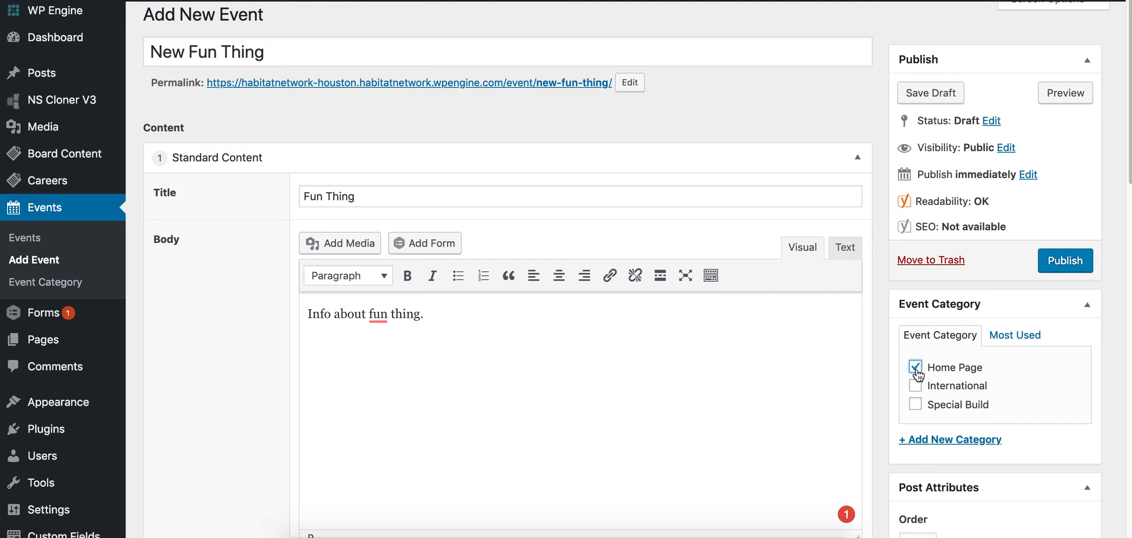
{"action": "left_click", "coordinate": [915, 403]}
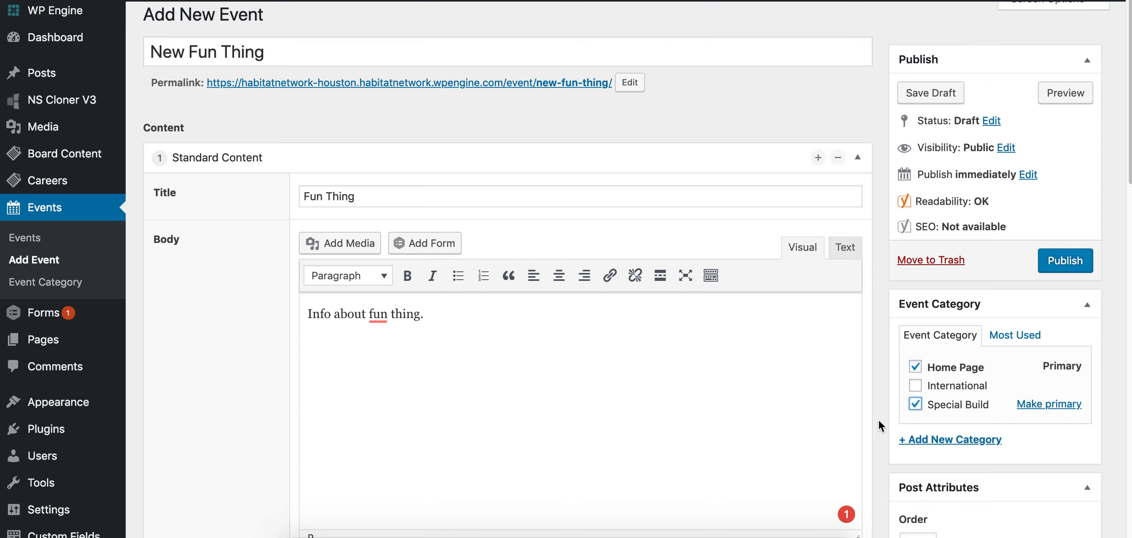
{"action": "left_click", "coordinate": [1080, 268]}
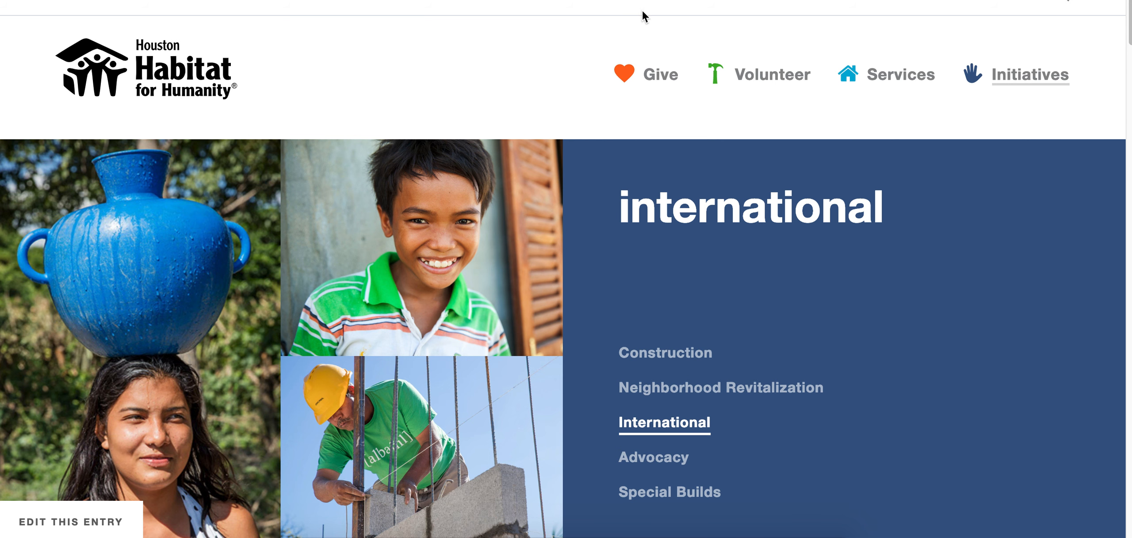
Check the New Fun Thing event in the public events listing and on its details page, and return to its WordPress editor
{"action": "left_click", "coordinate": [663, 5]}
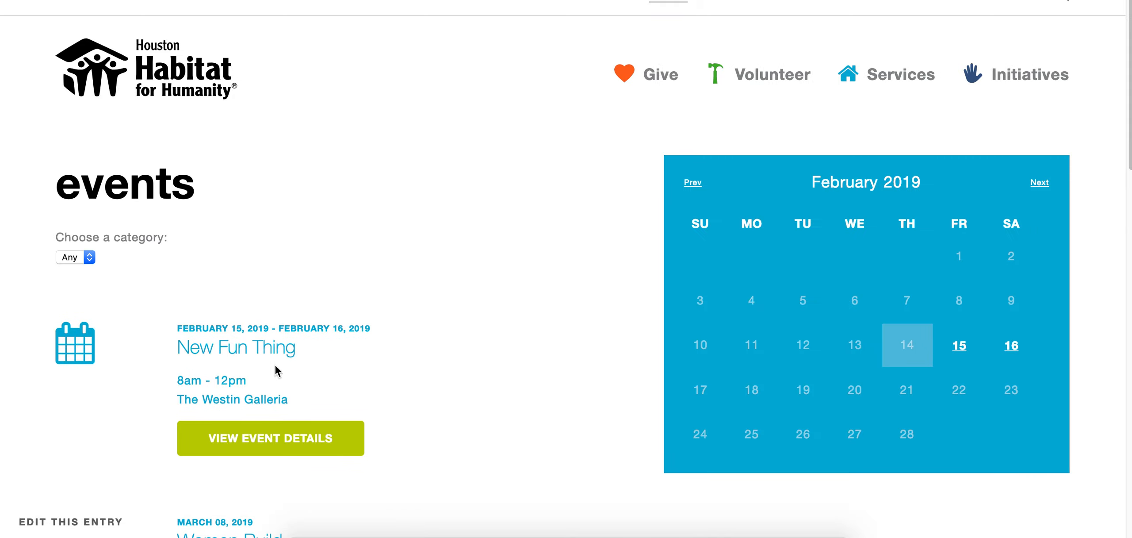
{"action": "scroll", "coordinate": [275, 368], "scroll_direction": "down", "scroll_amount": 3}
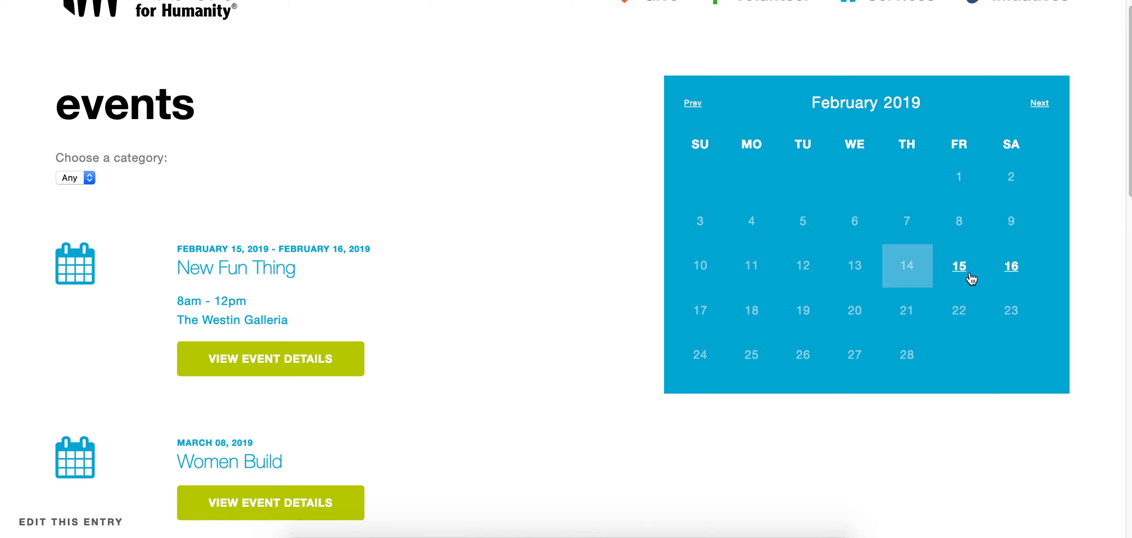
{"action": "left_click", "coordinate": [307, 358]}
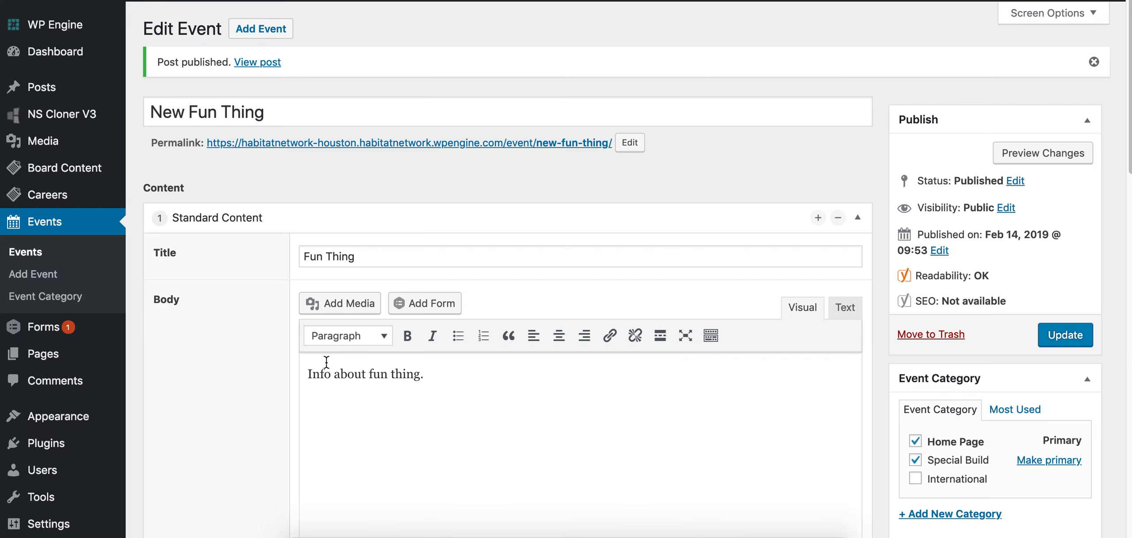
{"action": "scroll", "coordinate": [323, 361], "scroll_direction": "down", "scroll_amount": 10}
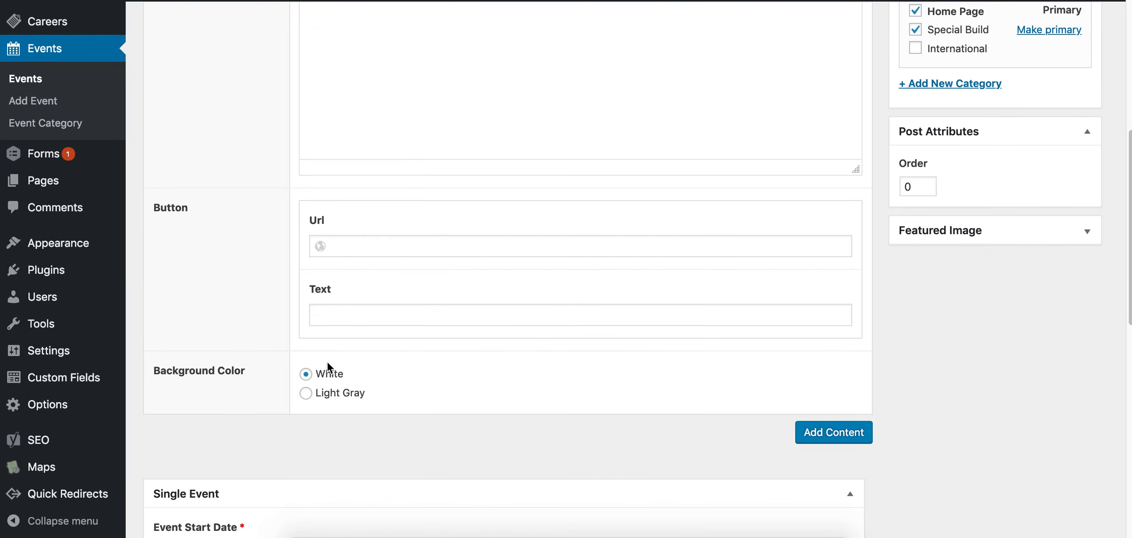